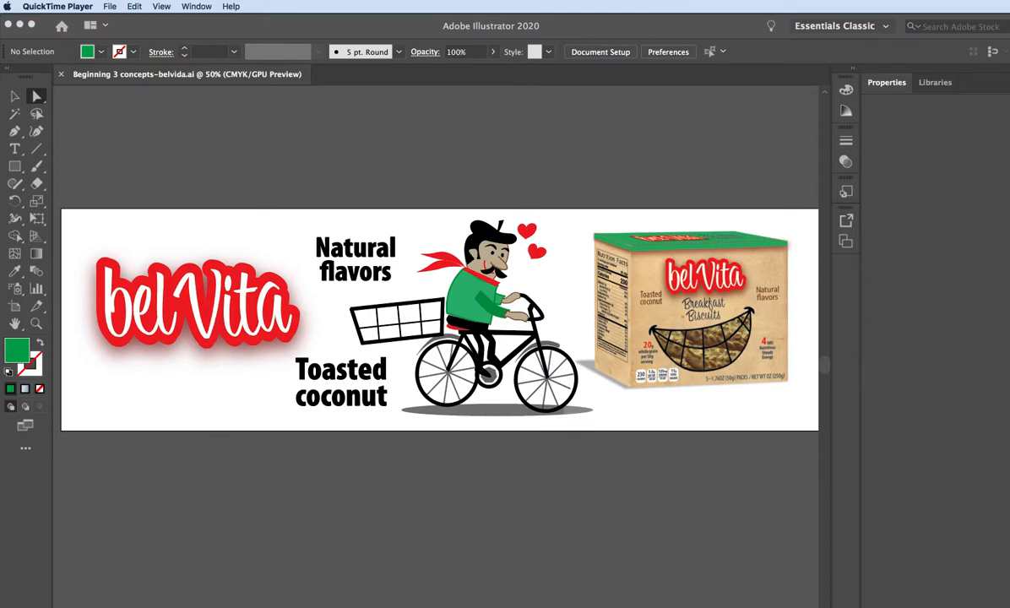
Review the white-background and beige-background bicycle billboard concepts, including their box, cyclist, logo and slogan layouts.
left_click(577, 542)
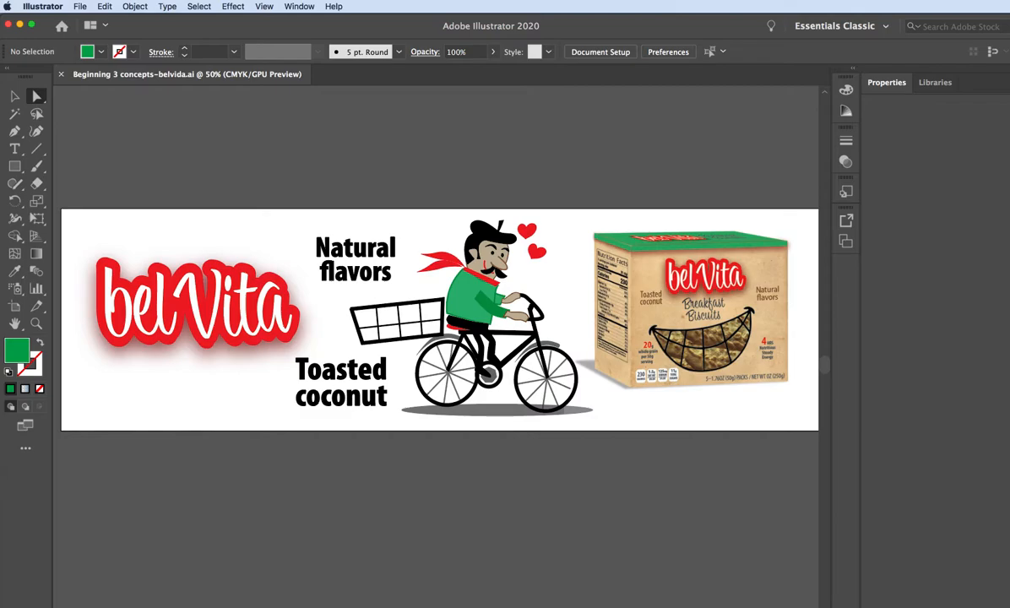
scroll(434, 319, "right", 10)
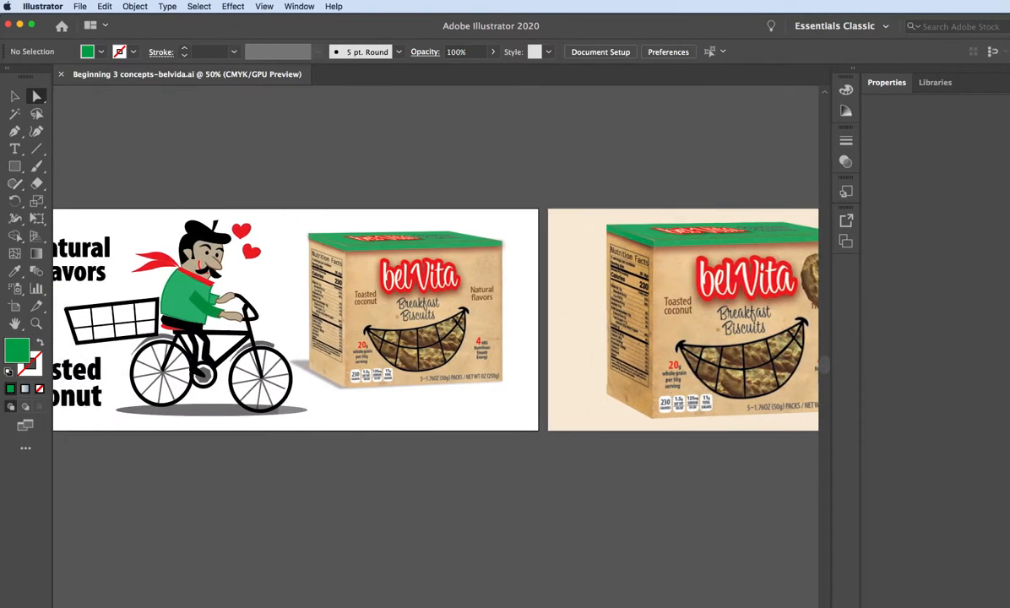
scroll(435, 319, "right", 4)
scroll(435, 319, "left", 10)
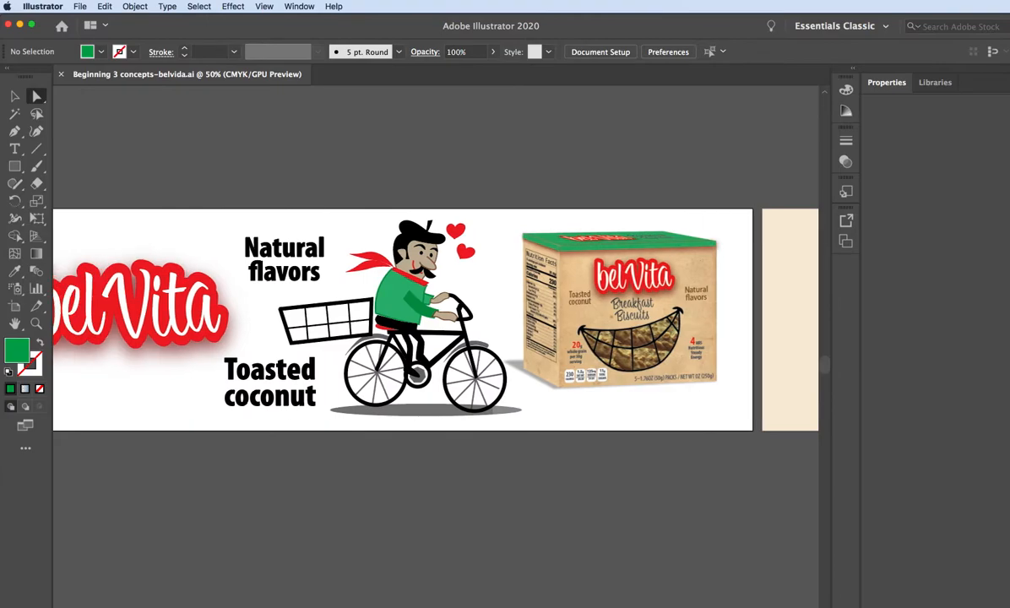
scroll(435, 319, "right", 10)
scroll(434, 319, "right", 9)
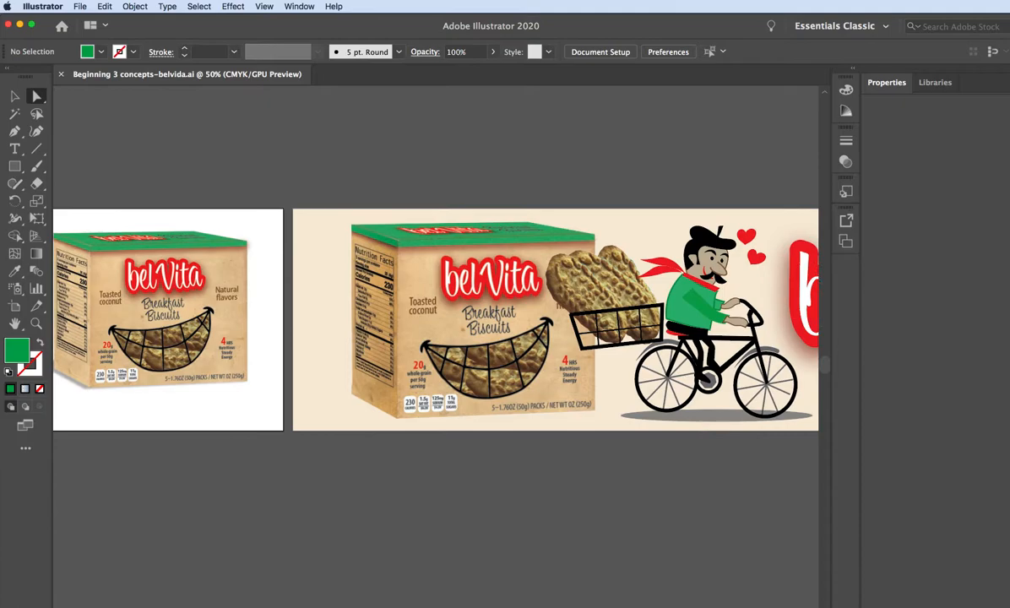
scroll(435, 319, "right", 2)
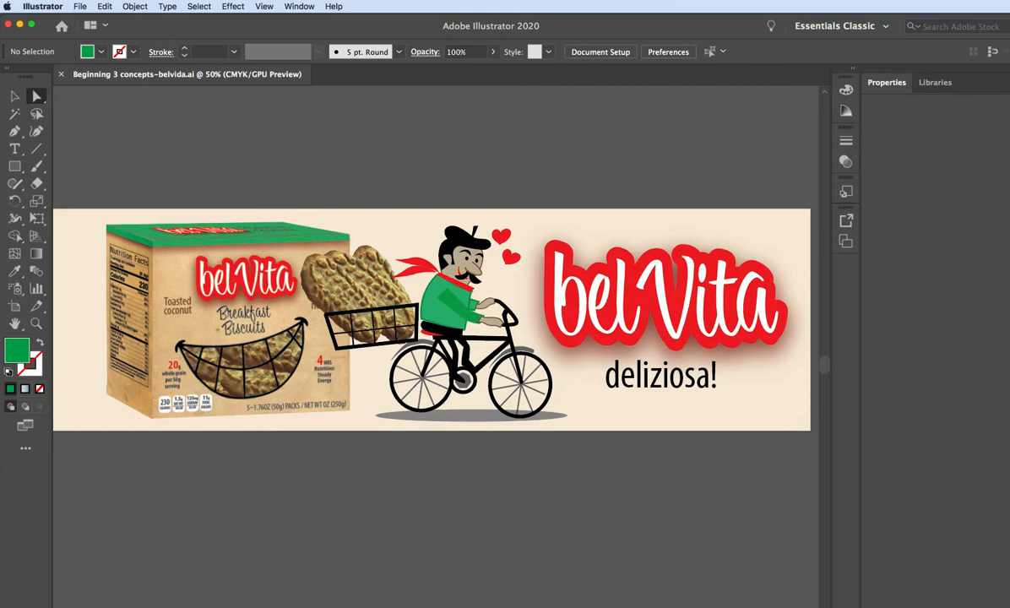
scroll(430, 321, "right", 1)
scroll(430, 321, "left", 2)
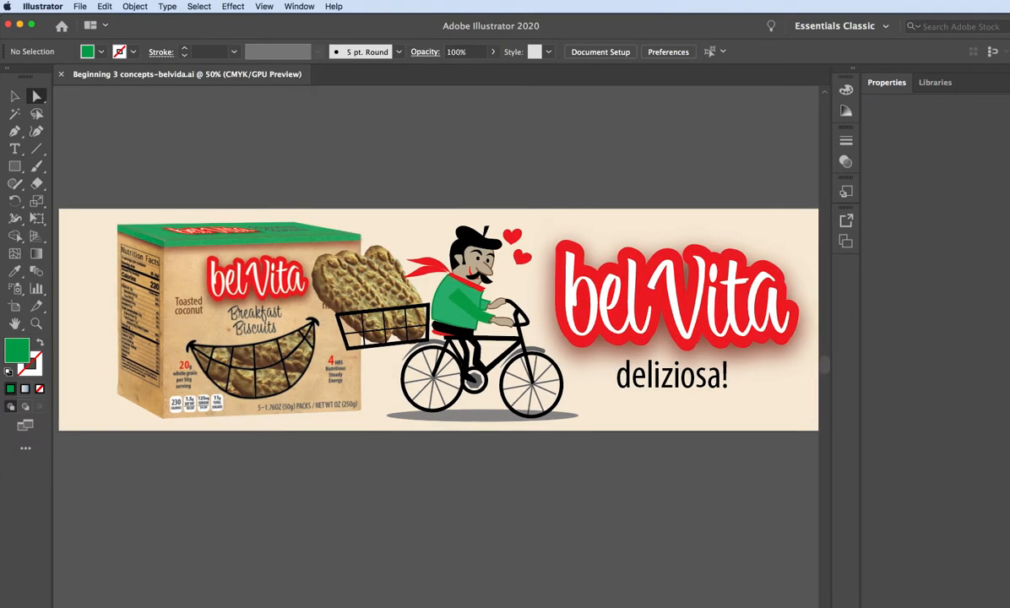
scroll(439, 319, "left", 1)
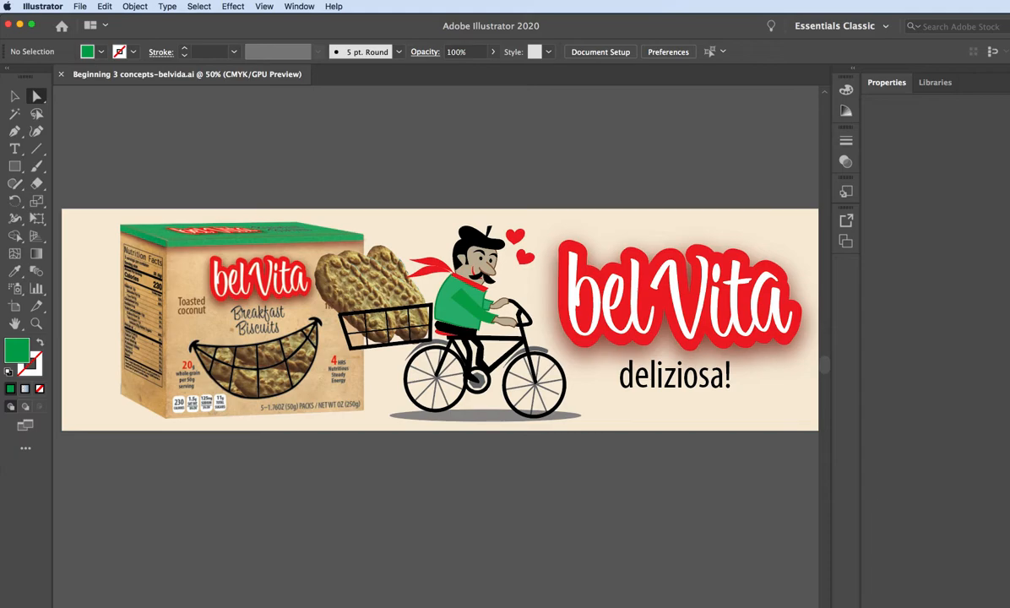
Review the red gradient biscuit concept and the Tuscany landscape billboard concept with the box and "deliziosa!" text.
scroll(434, 319, "right", 5)
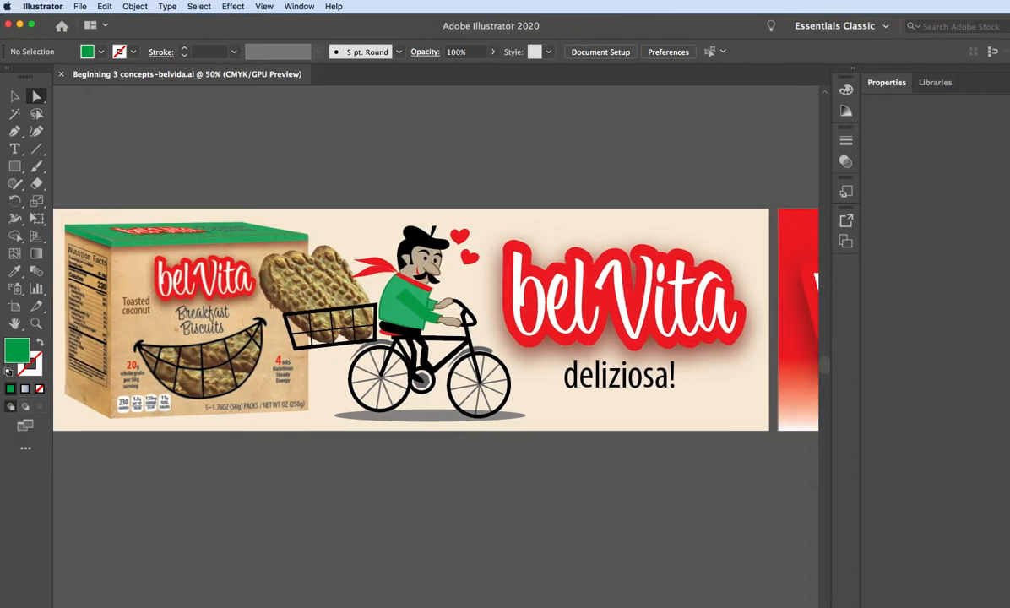
scroll(434, 319, "right", 20)
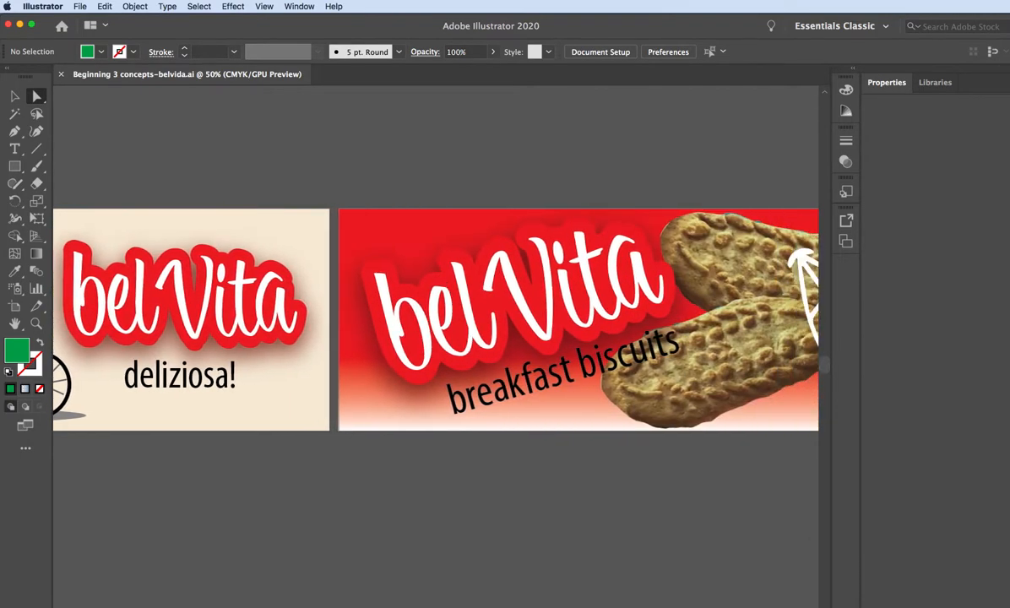
scroll(435, 319, "right", 1)
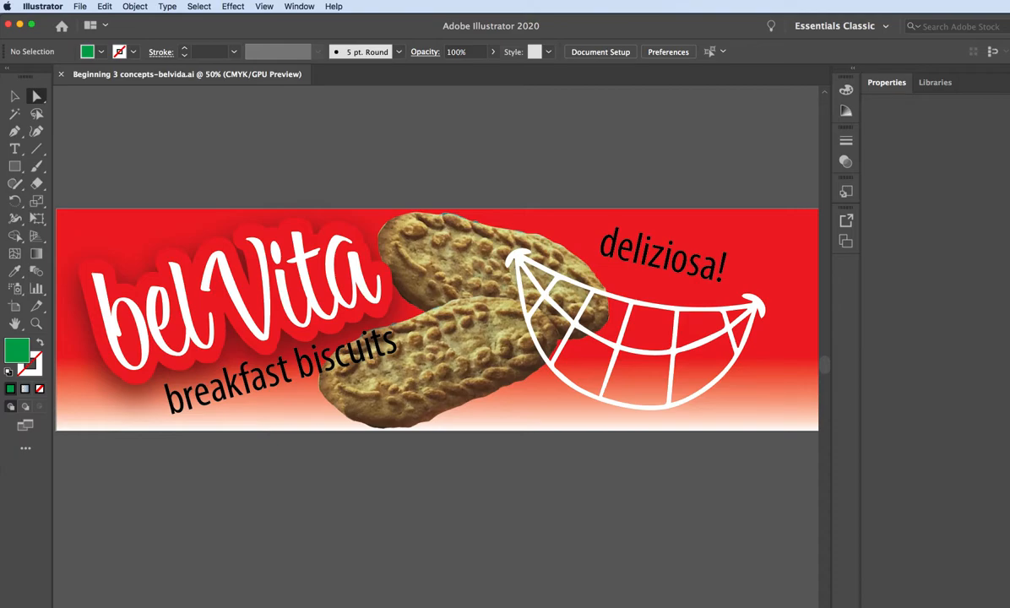
scroll(436, 319, "right", 2)
scroll(436, 319, "left", 2)
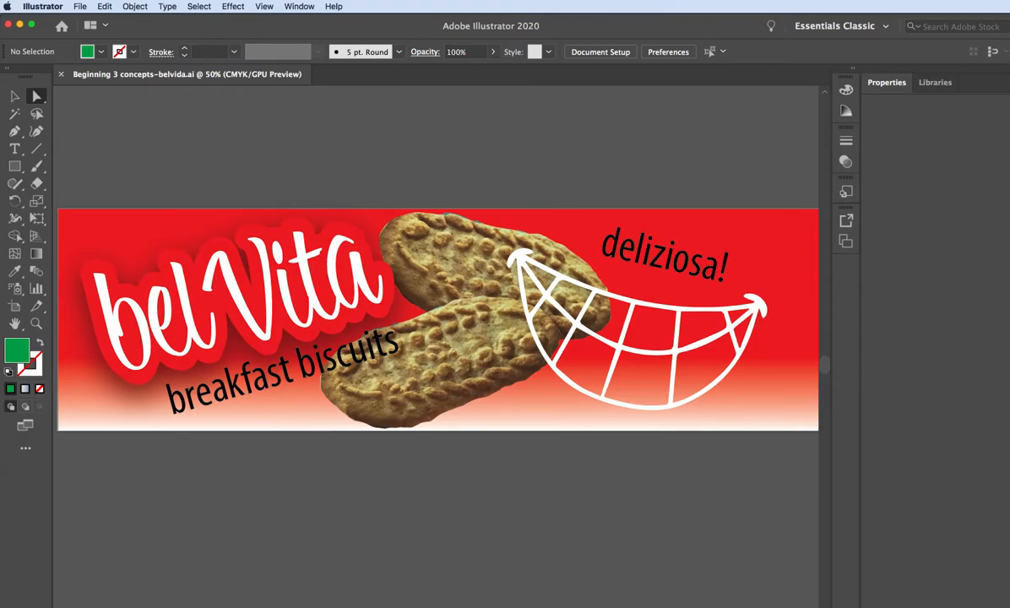
scroll(435, 319, "right", 10)
scroll(435, 319, "right", 15)
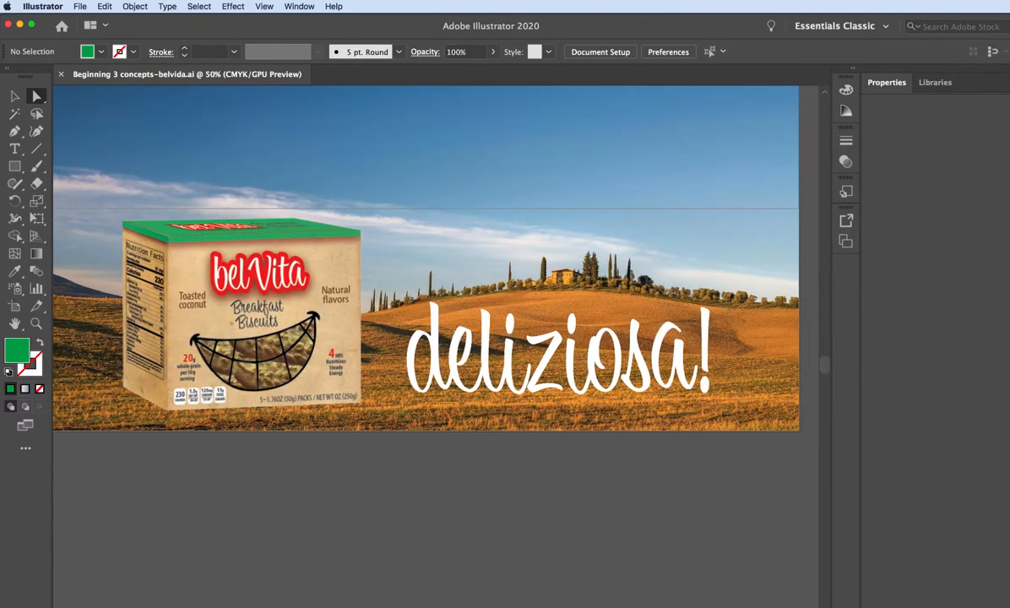
scroll(435, 319, "left", 4)
scroll(435, 319, "right", 2)
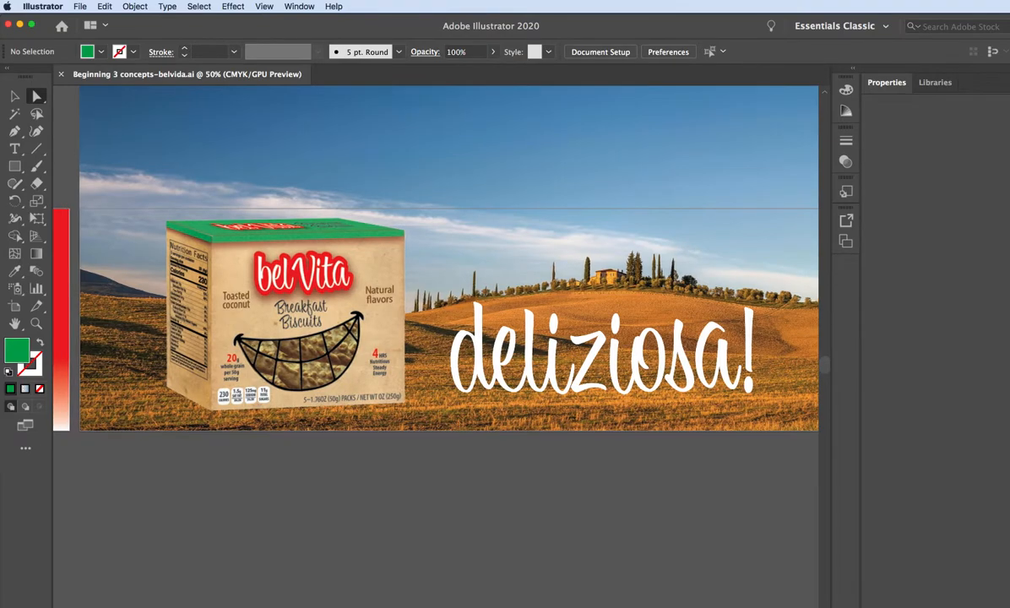
scroll(435, 319, "right", 2)
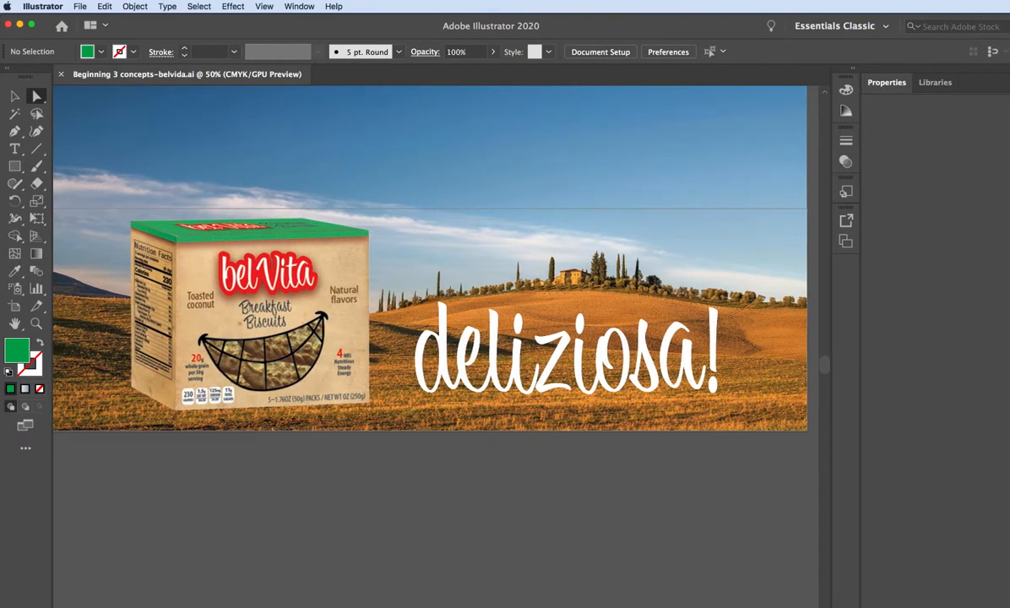
scroll(436, 319, "left", 1)
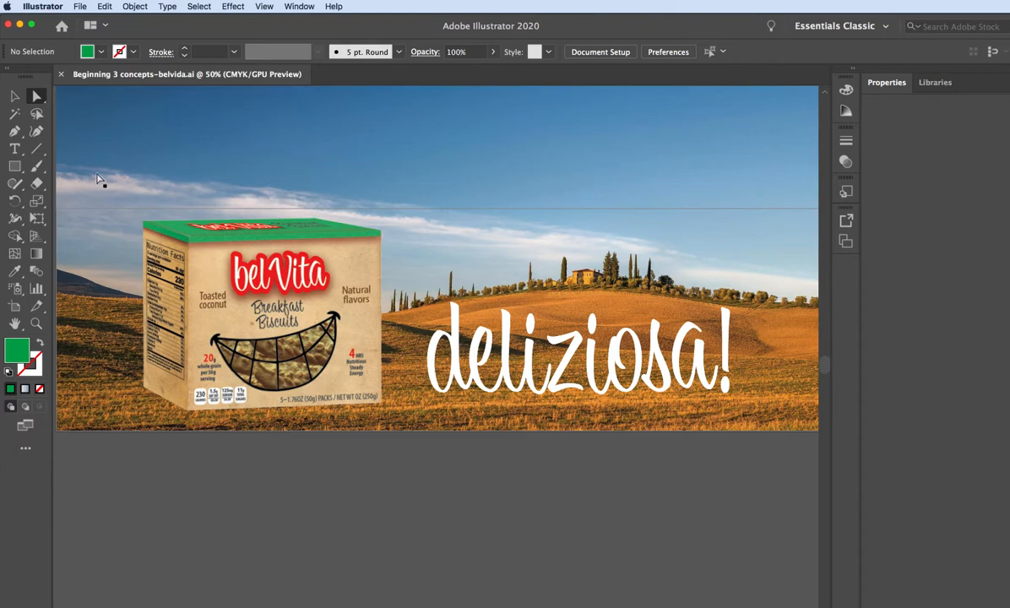
Draw a borderless rectangle filled with off-white F7F9F8, matching the Tuscany billboard artboard and sitting behind its artwork.
left_click(14, 167)
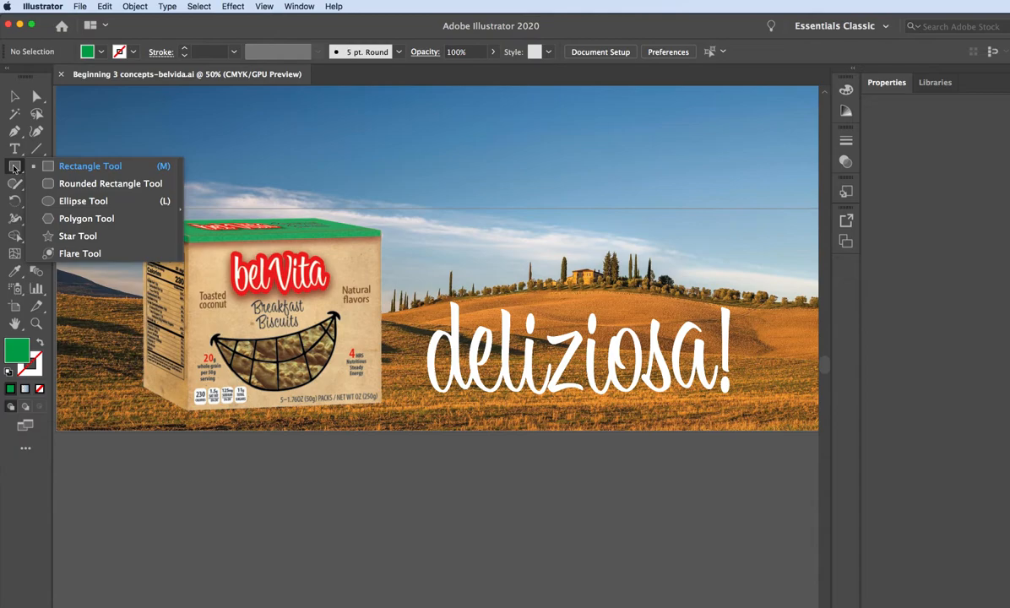
left_click(78, 168)
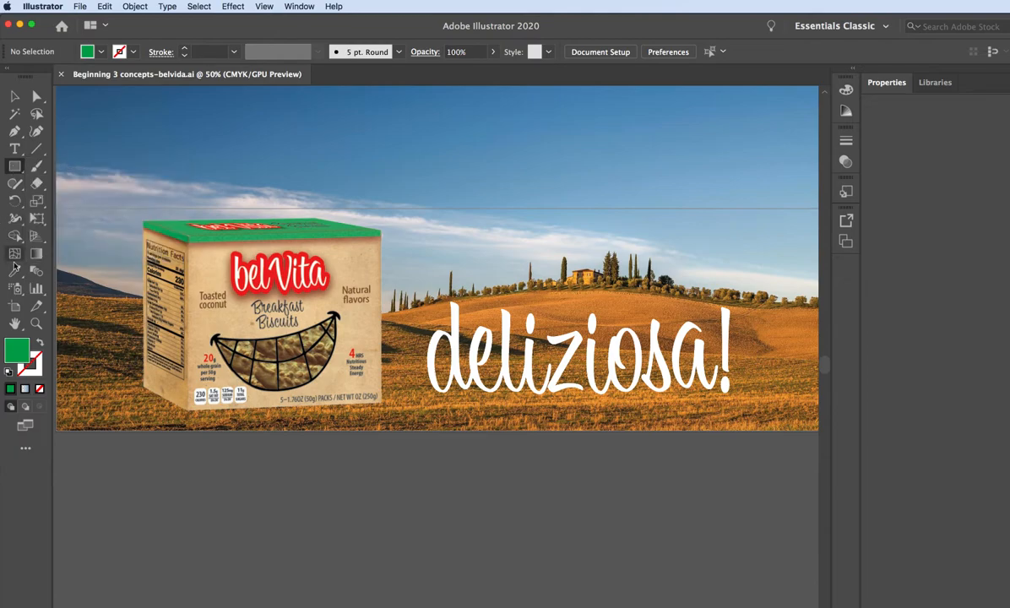
double_click(16, 353)
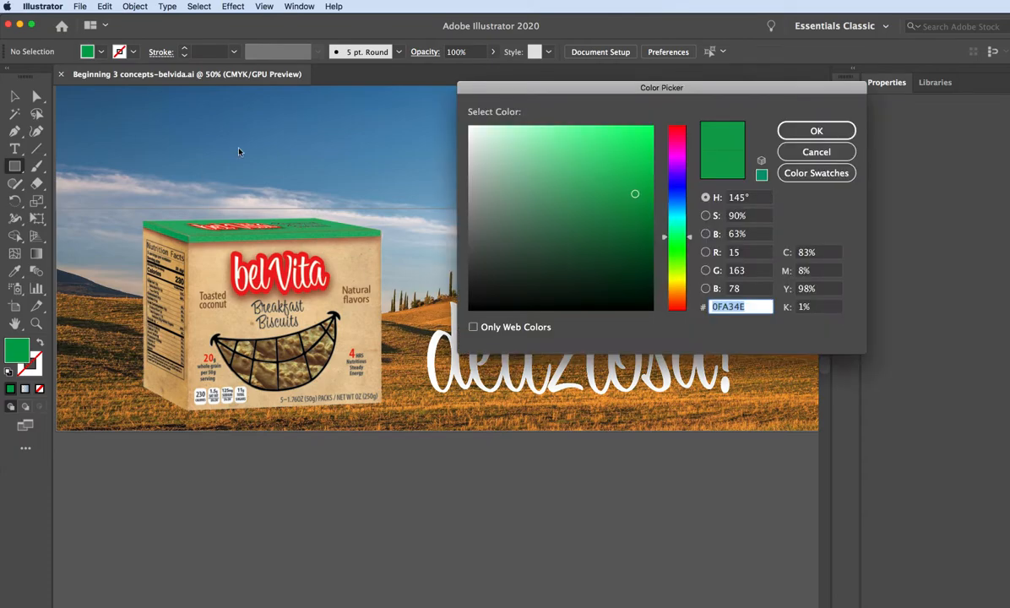
left_click(471, 128)
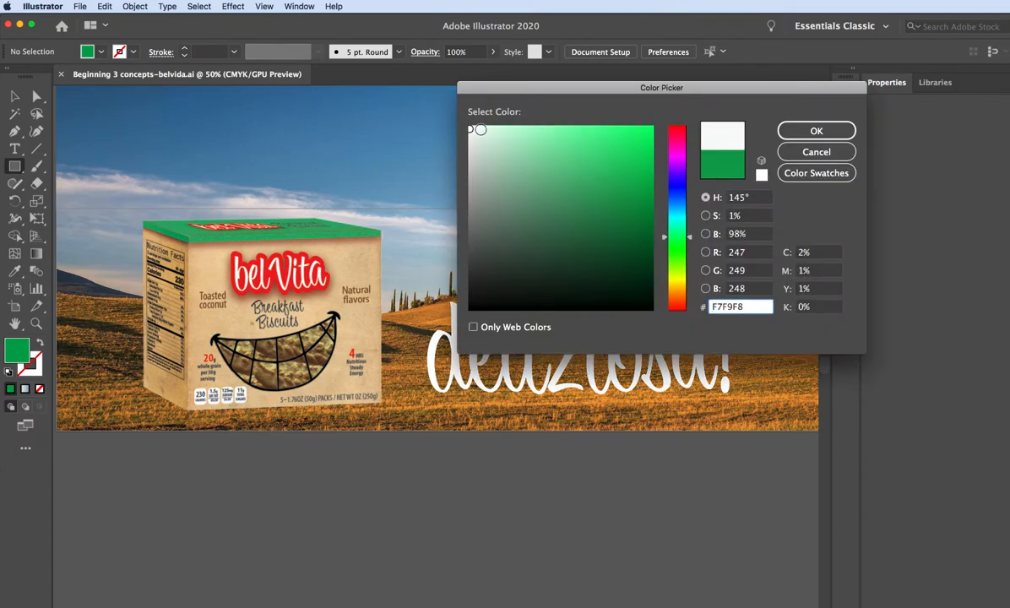
left_click(816, 131)
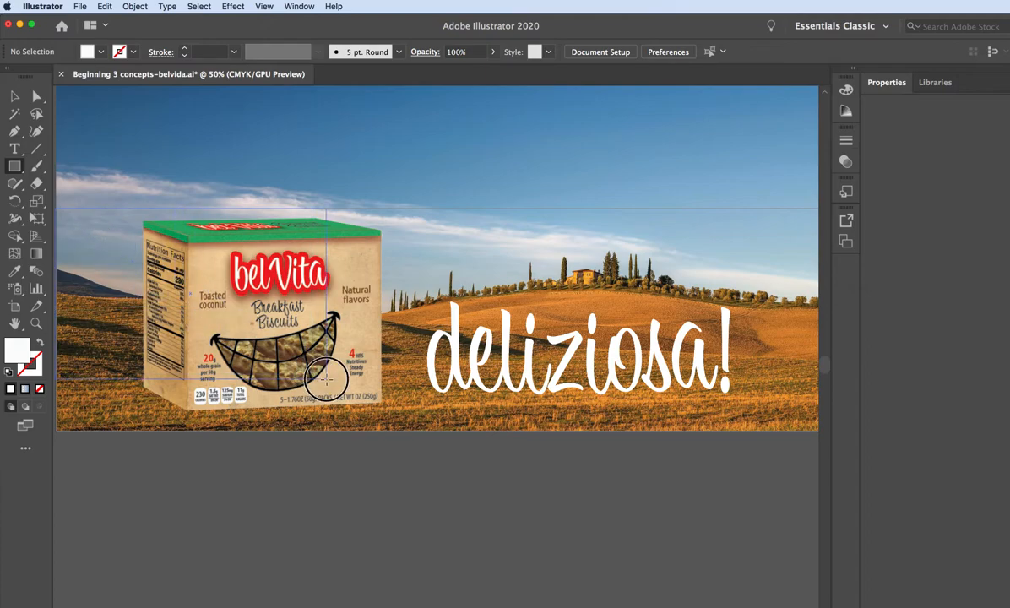
left_click_drag(456, 363, 662, 432)
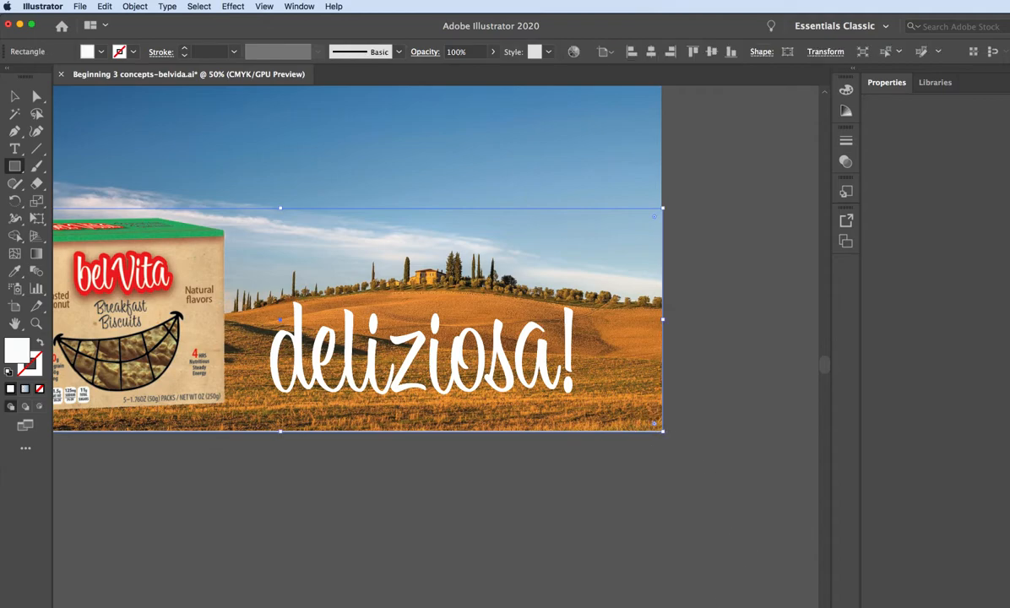
scroll(435, 258, "left", 10)
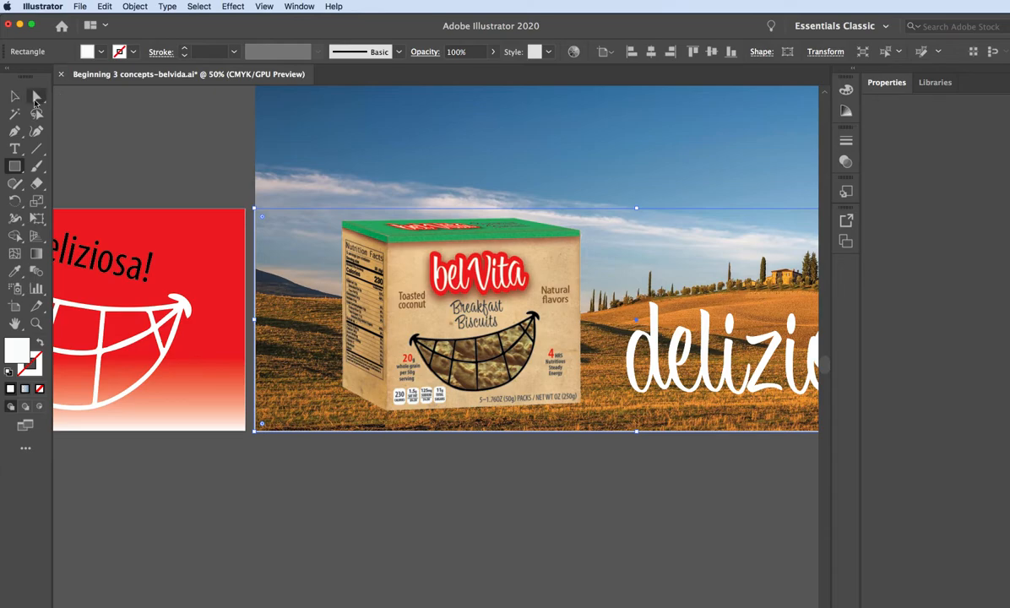
Nudge the Tuscany landscape image slightly left to line it up with the billboard's edge.
left_click(16, 97)
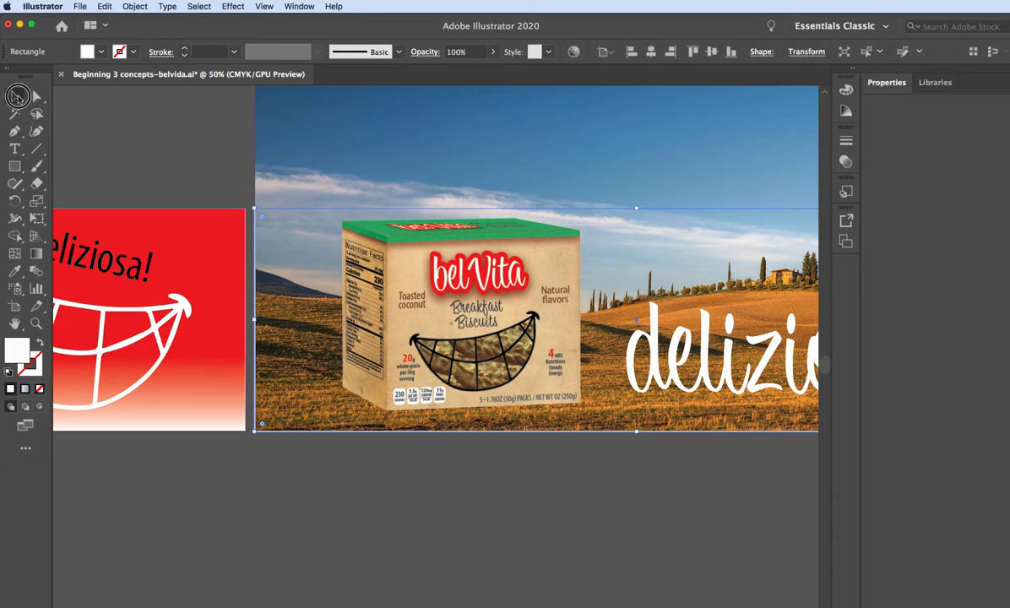
left_click(242, 135)
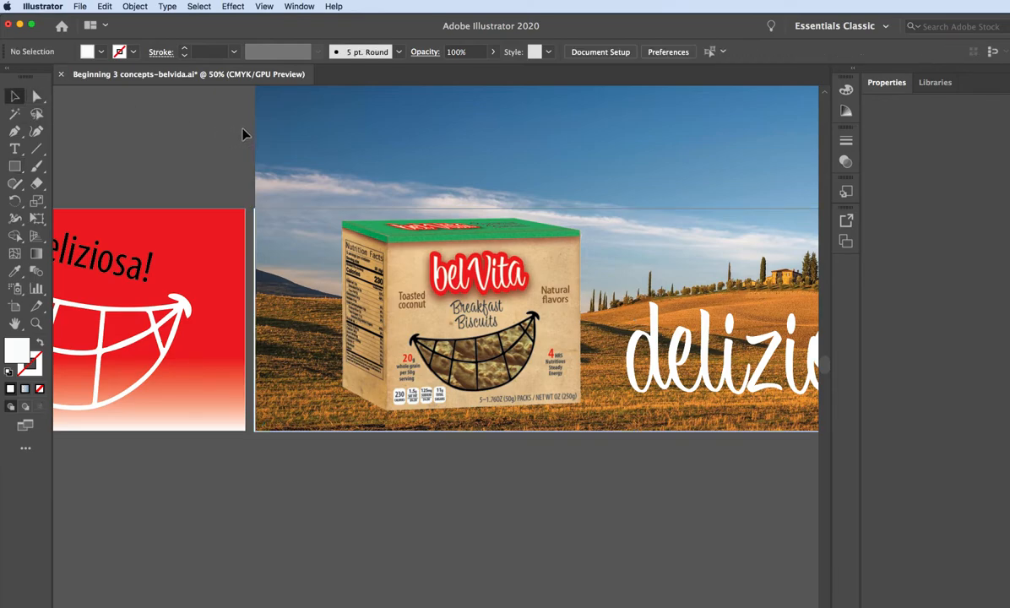
left_click(263, 260)
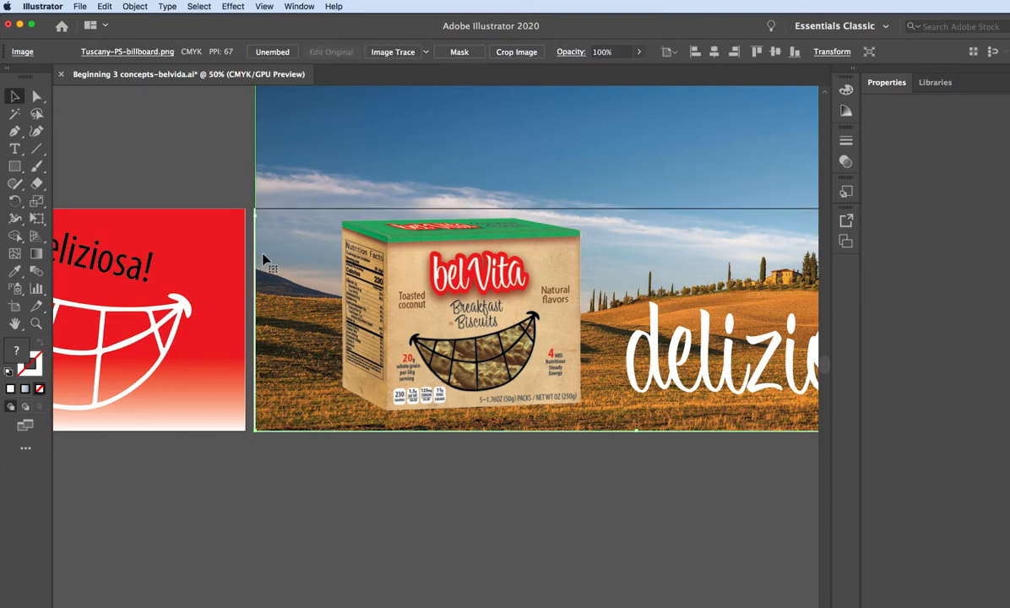
key("Left")
key("Left")
key("Left")
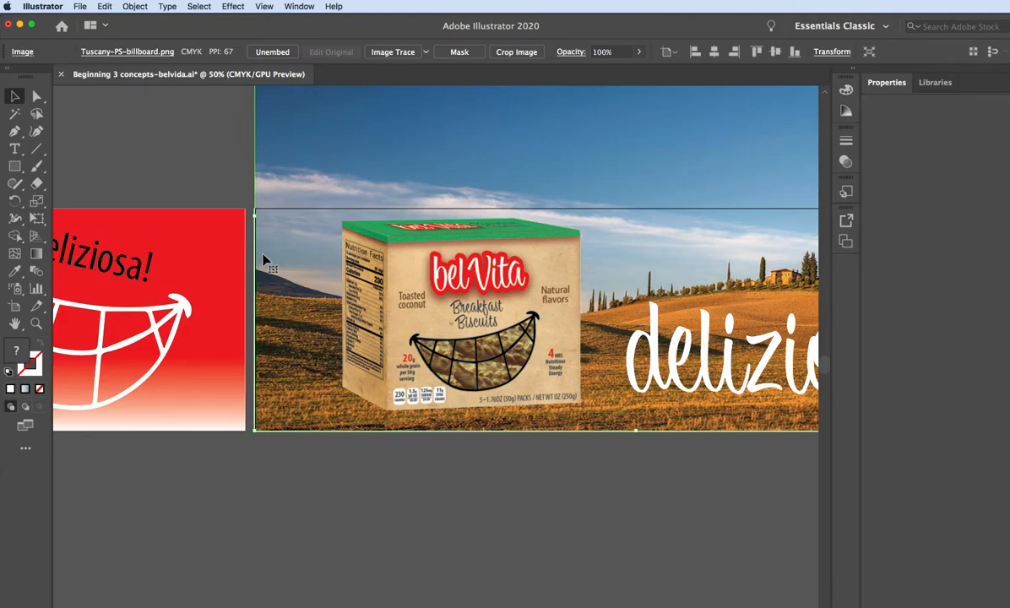
left_click(235, 176)
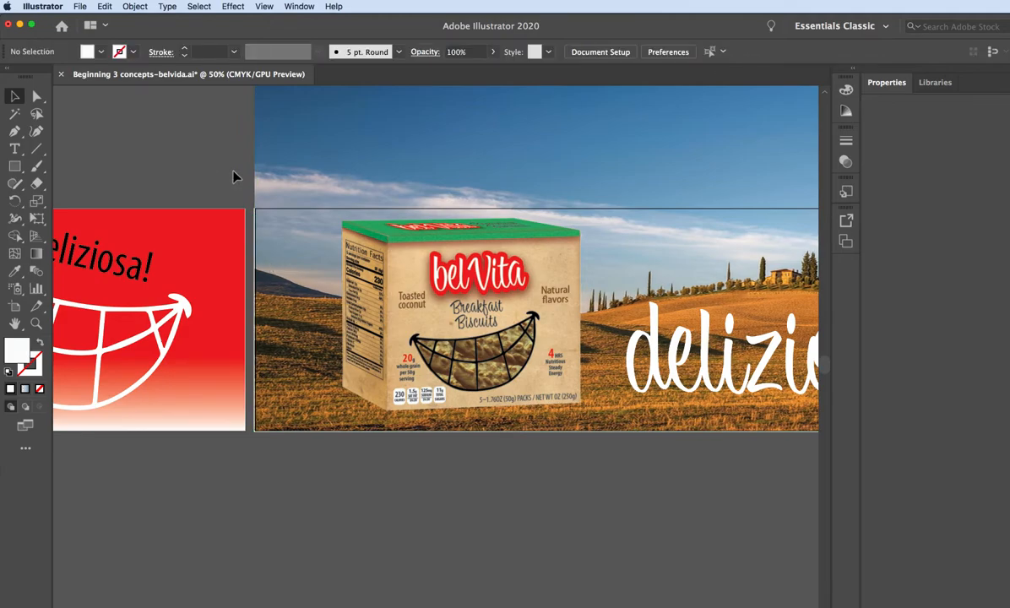
Try to make a clipping mask from the landscape image, biscuit box, "deliziosa!" text and rectangle together.
left_click(246, 127)
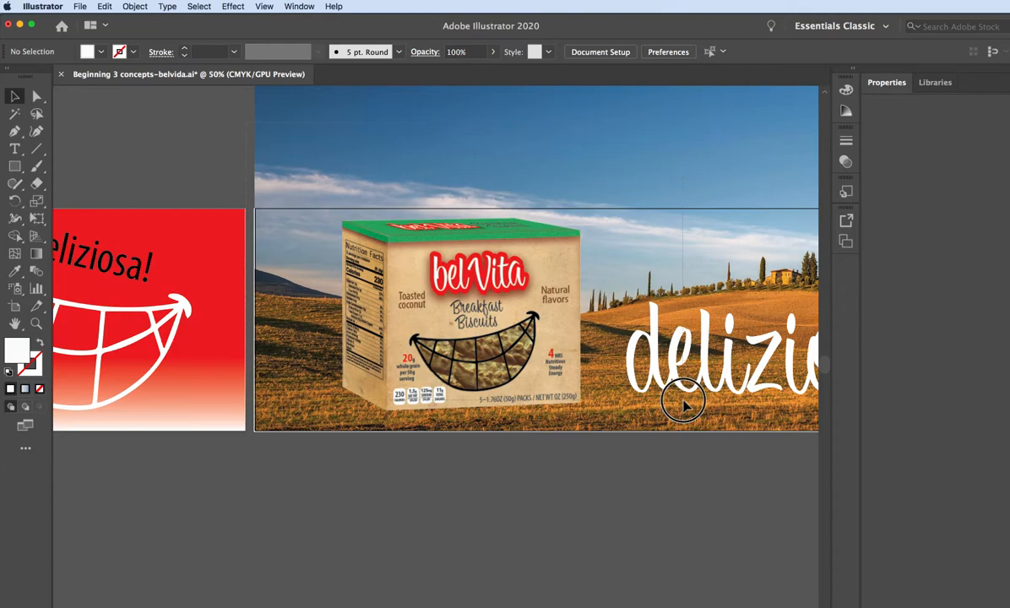
scroll(682, 406, "right", 5)
left_click_drag(774, 435, 815, 453)
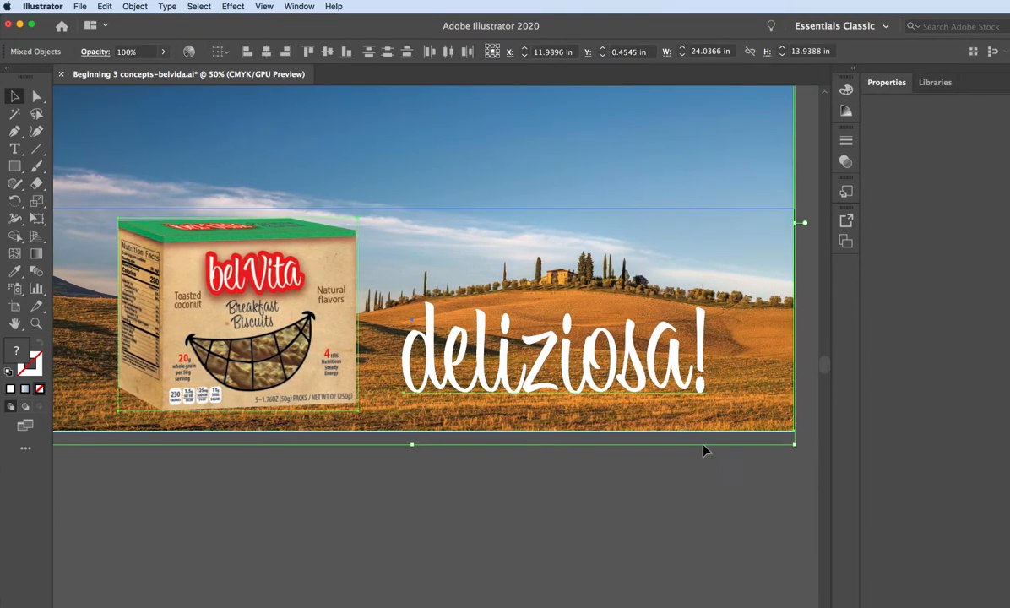
left_click(108, 7)
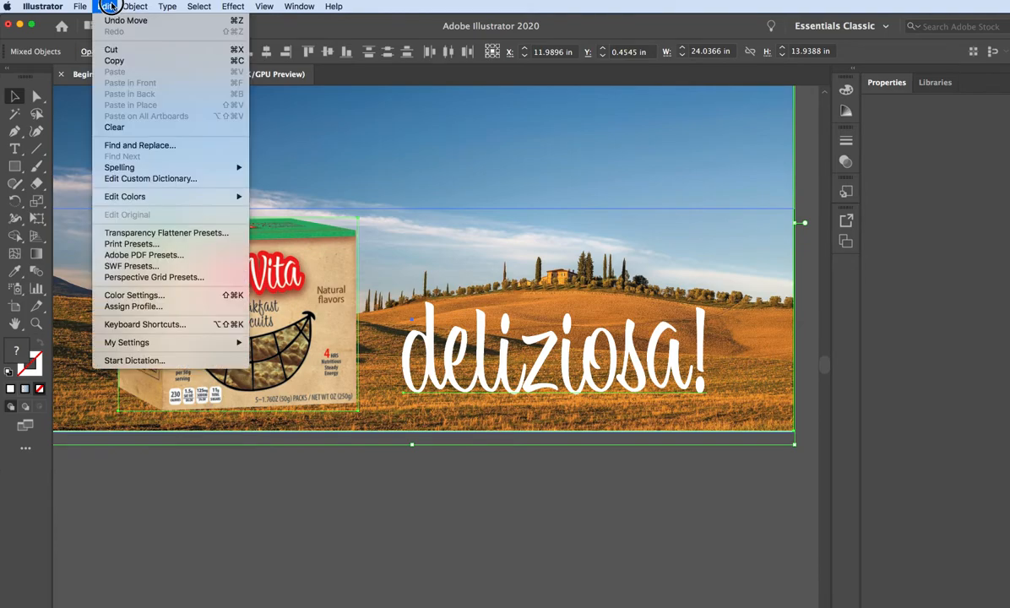
mouse_move(135, 6)
mouse_move(180, 373)
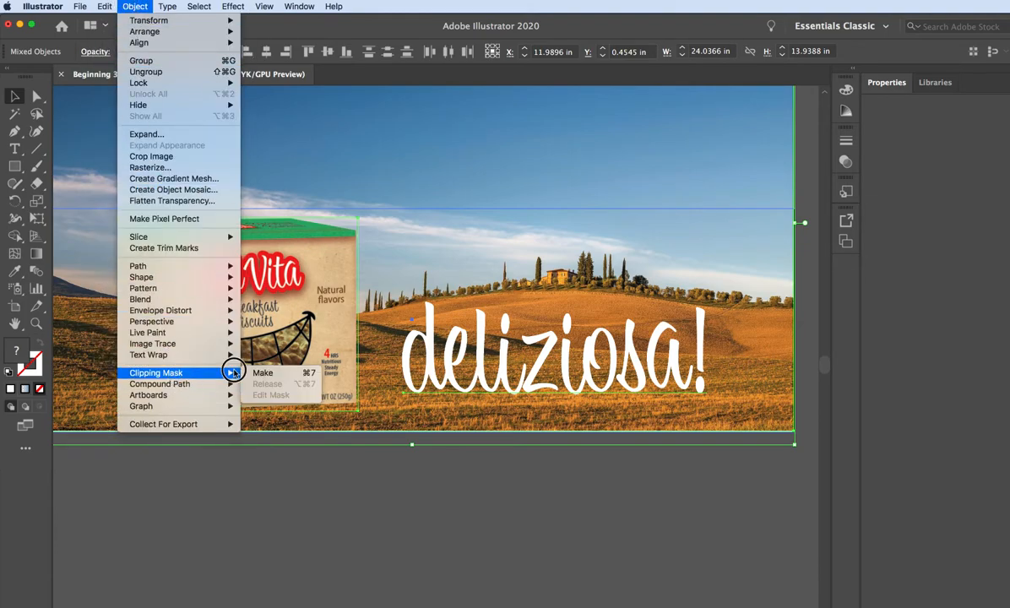
left_click(264, 374)
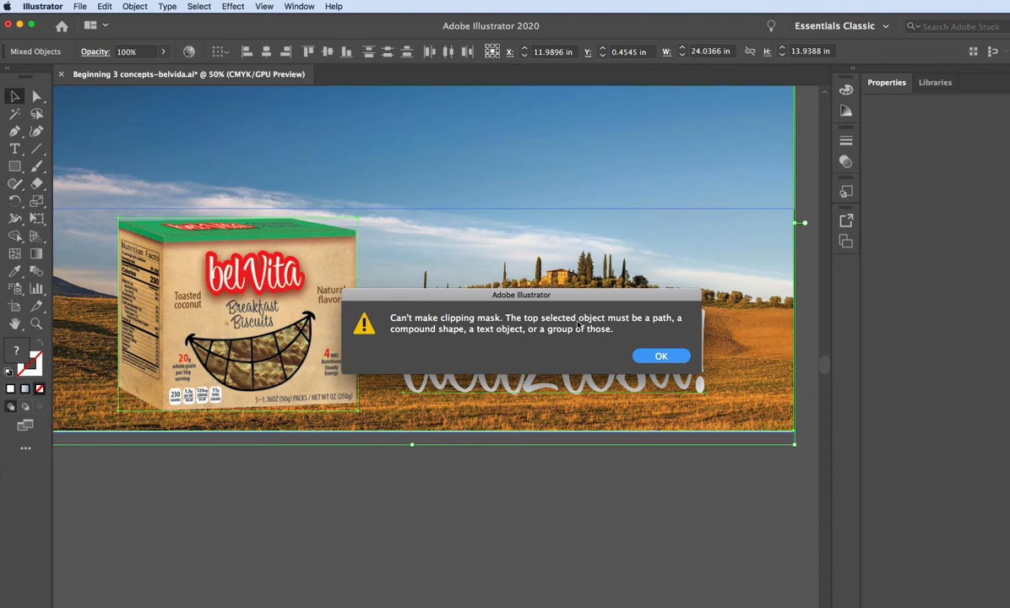
left_click(657, 356)
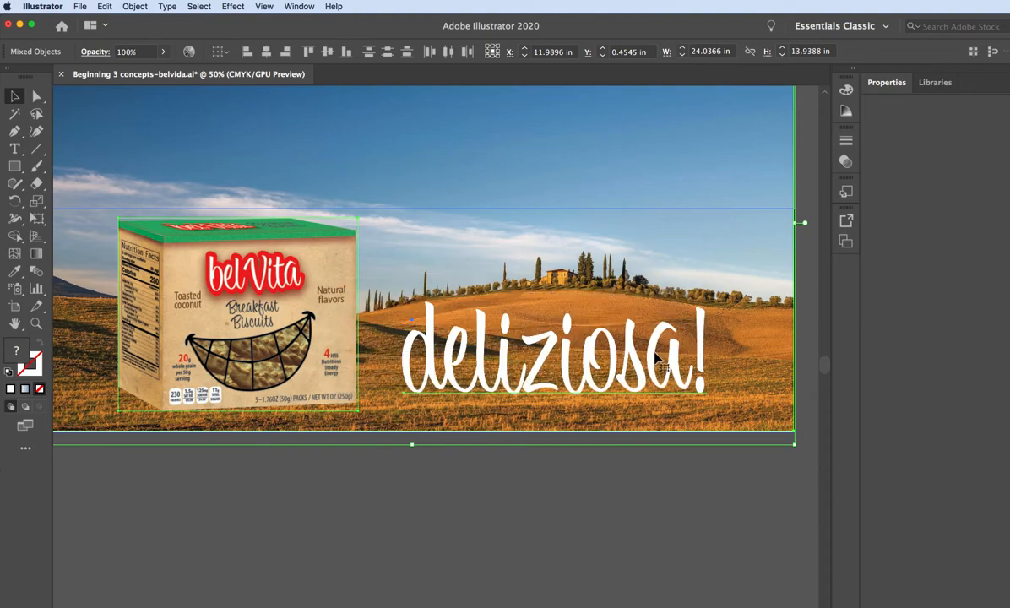
left_click(603, 571)
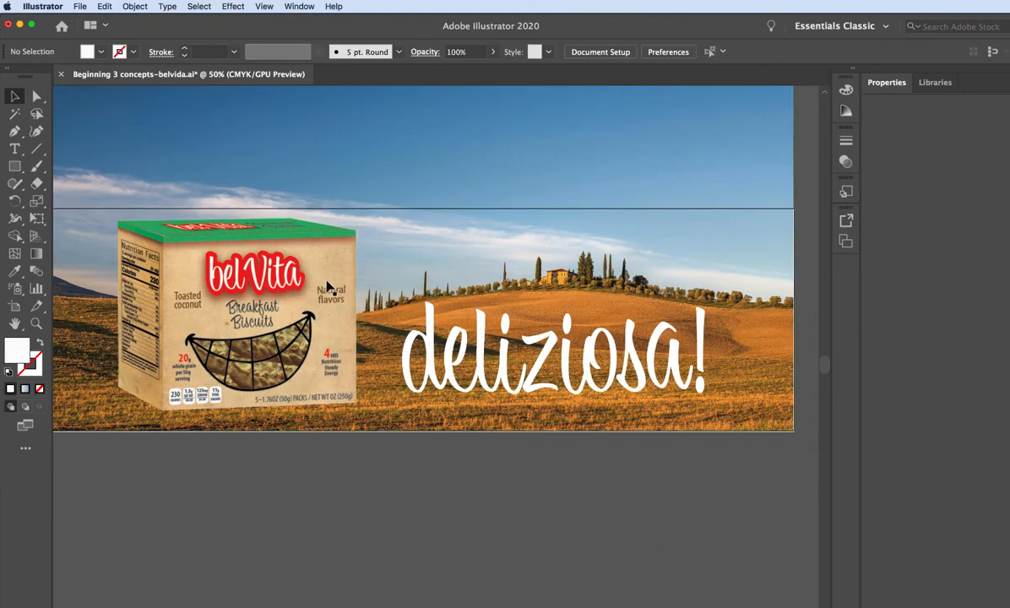
Move the biscuit box and the "deliziosa!" text off the landscape image into the empty space below the artboard.
left_click(253, 267)
left_click_drag(253, 266, 253, 502)
left_click(543, 379)
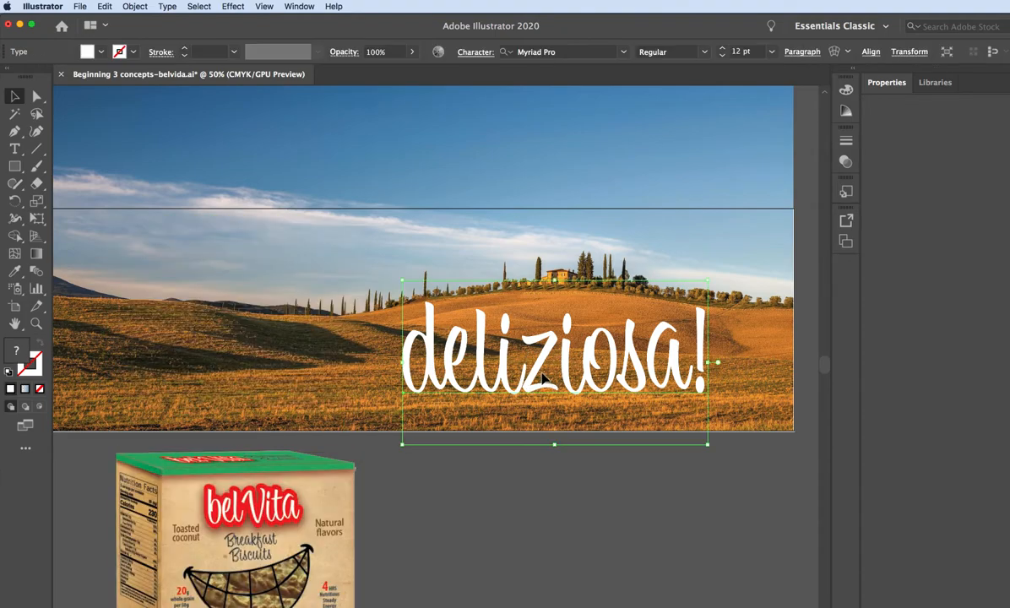
left_click_drag(537, 383, 560, 559)
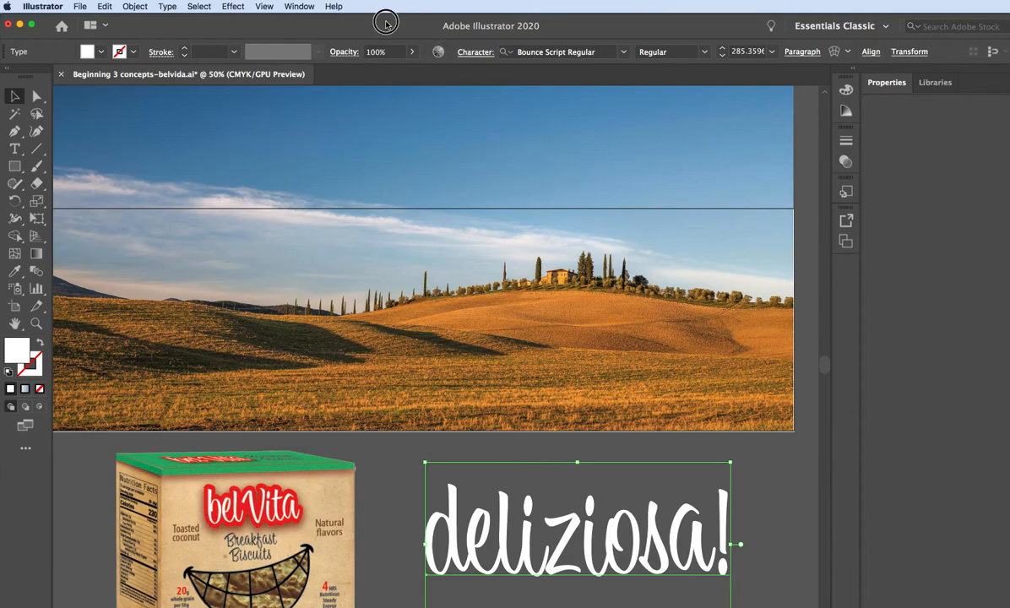
left_click_drag(384, 20, 416, 20)
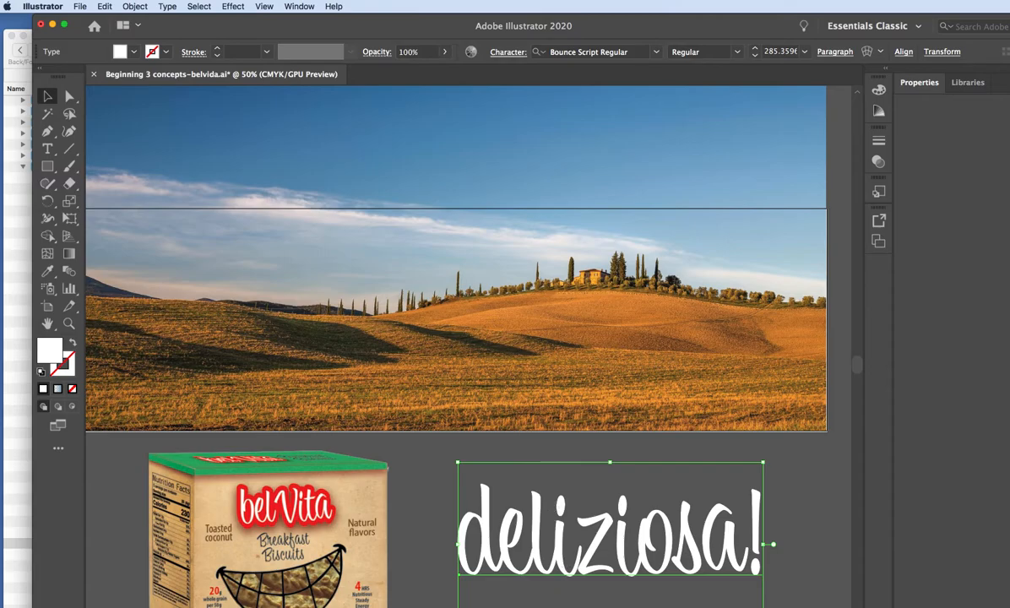
Narrow the landscape image slightly from its left edge to expose a strip of the rectangle behind it.
left_click(363, 203)
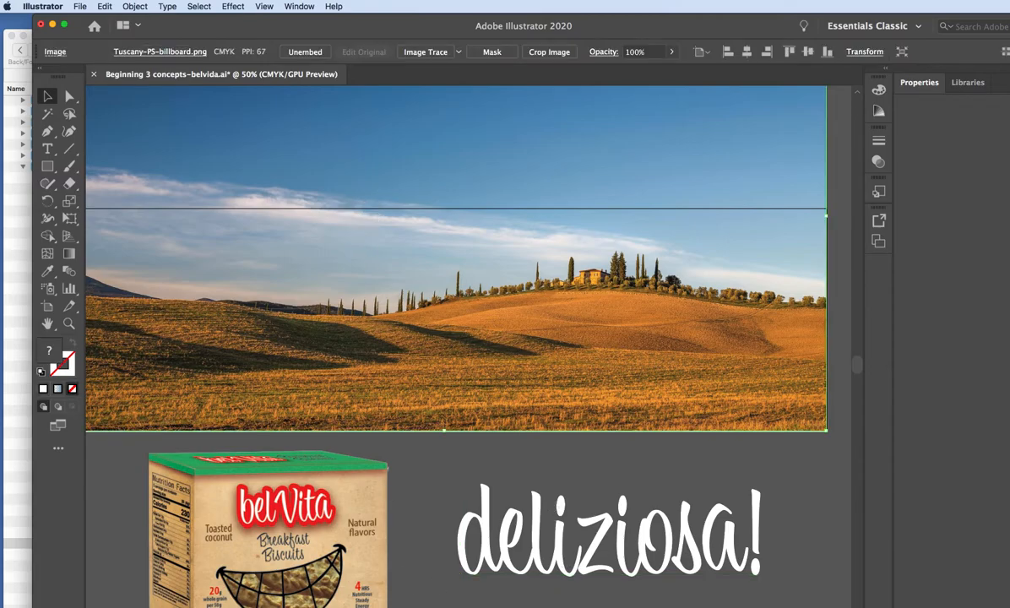
scroll(469, 337, "left", 5)
left_click(183, 108)
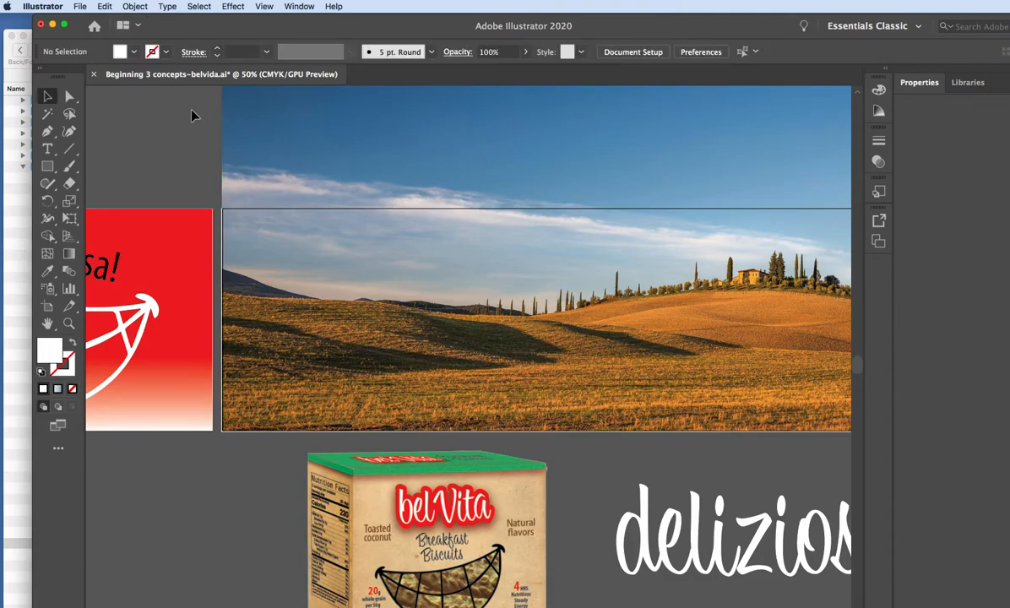
left_click(225, 284)
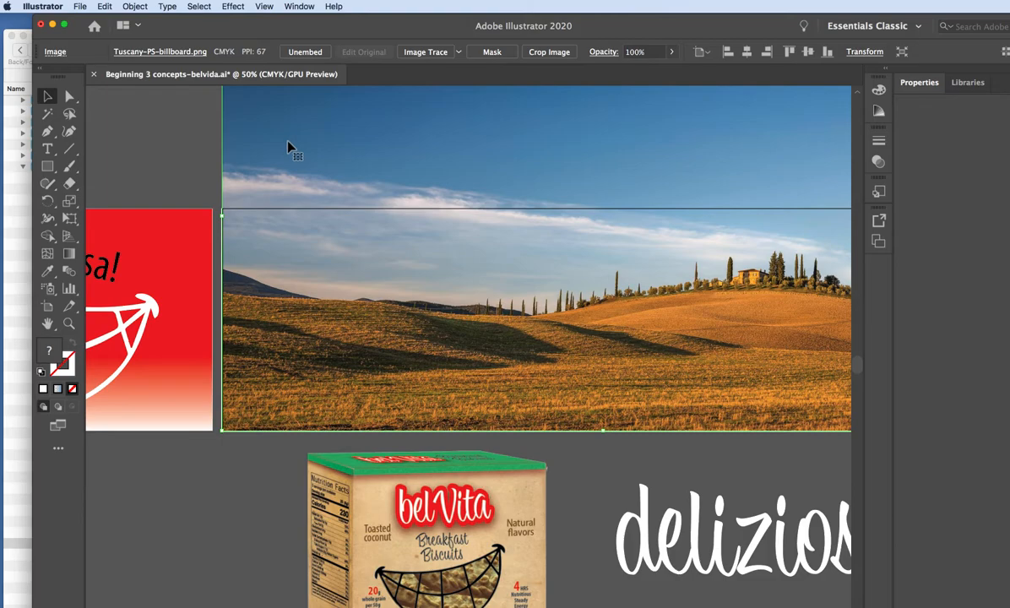
left_click(192, 157)
left_click(226, 340)
left_click_drag(222, 218, 227, 218)
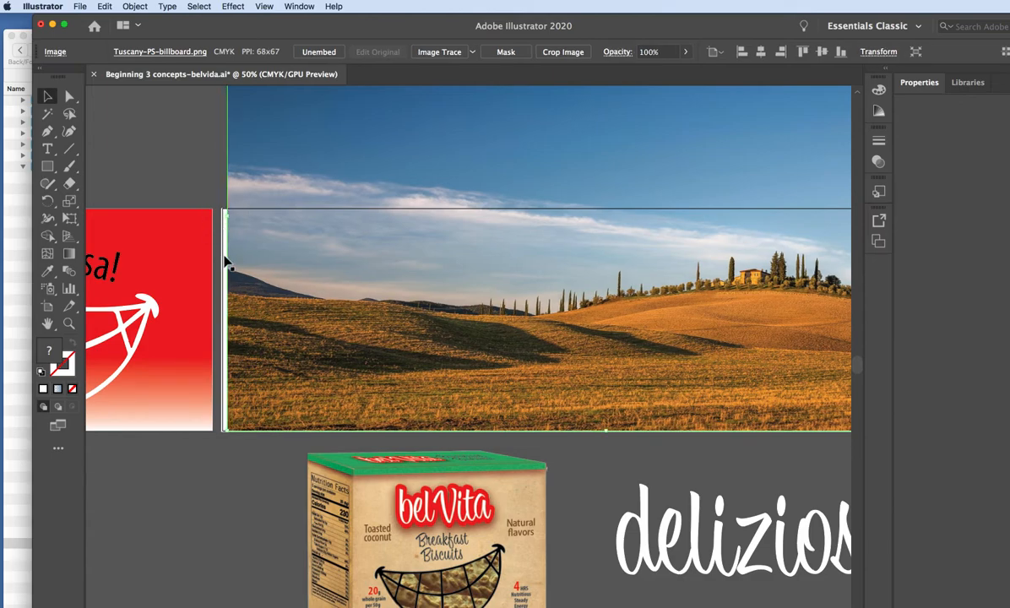
left_click(223, 261)
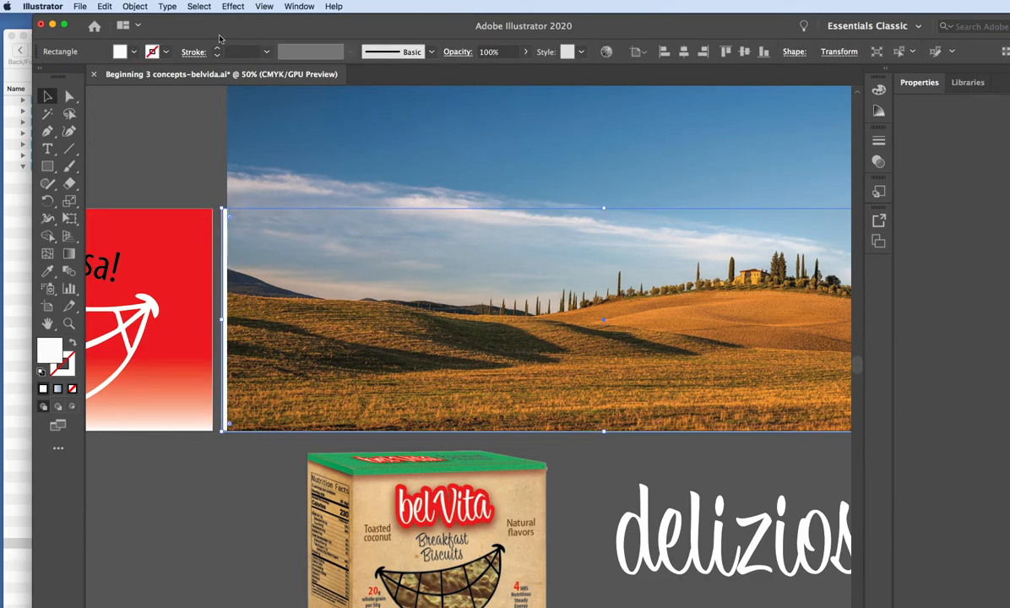
left_click(124, 7)
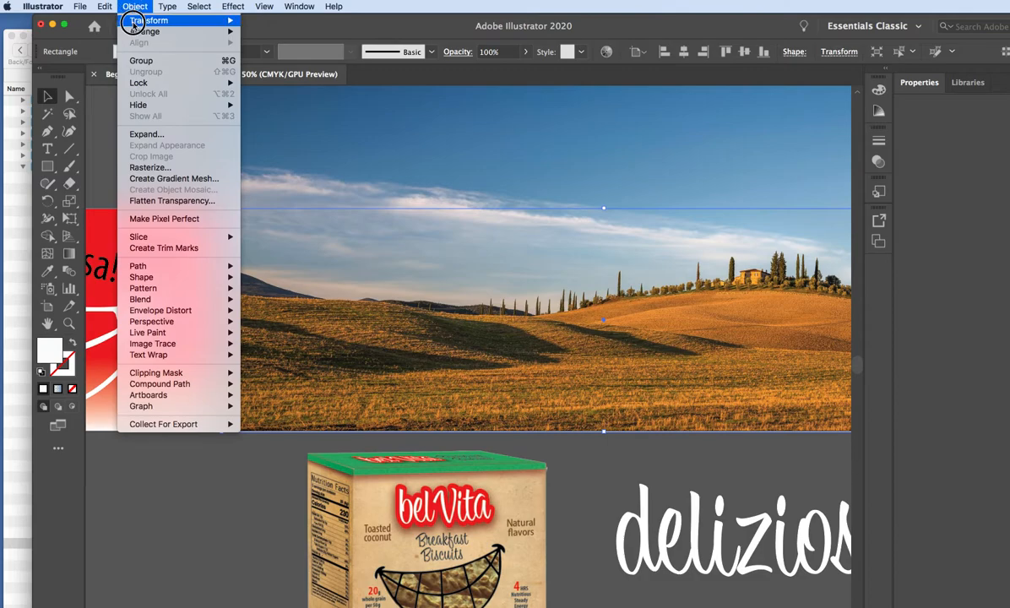
mouse_move(133, 28)
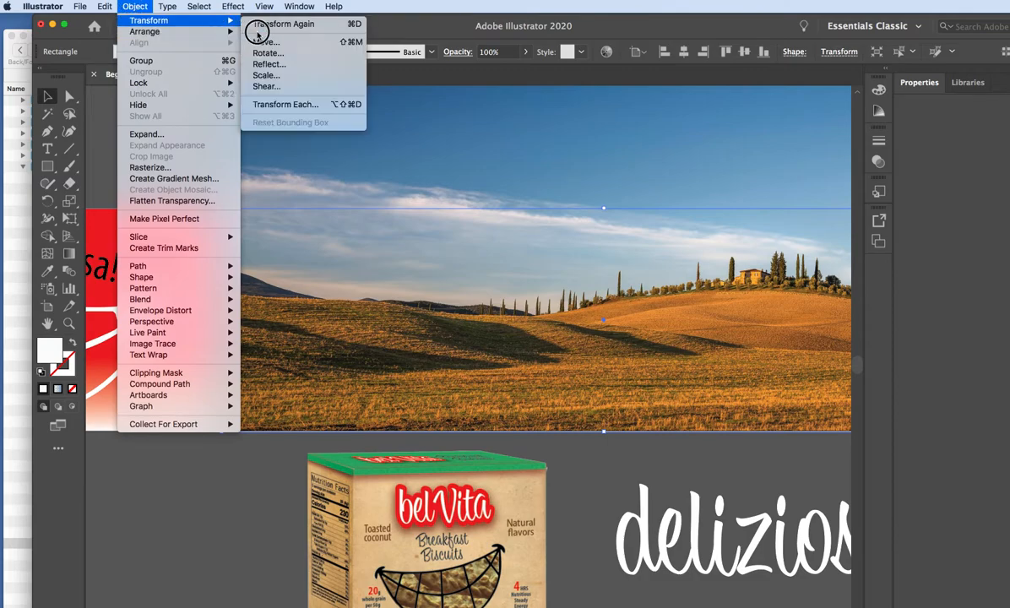
left_click(254, 32)
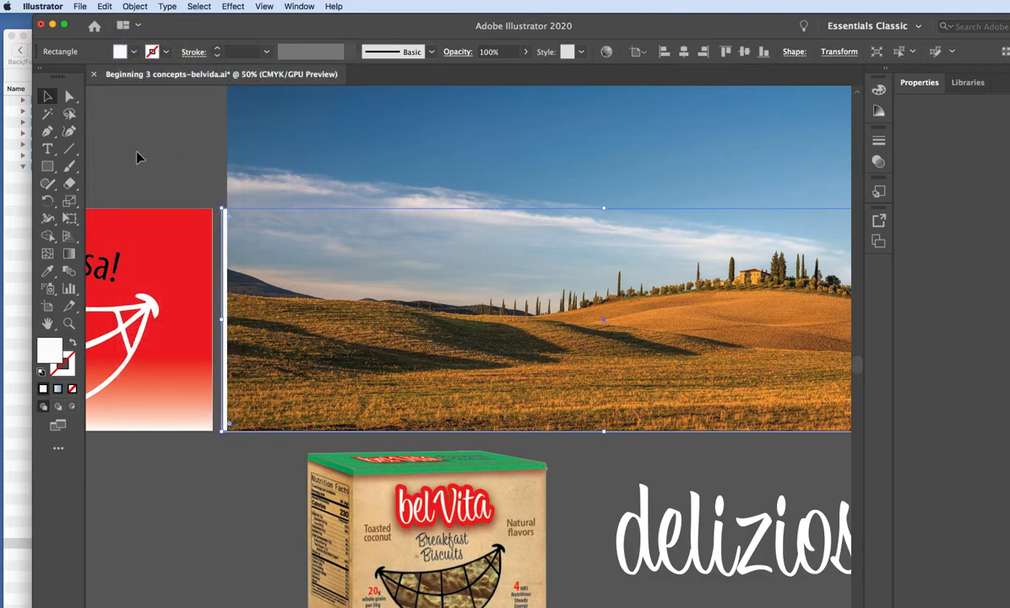
left_click(196, 140)
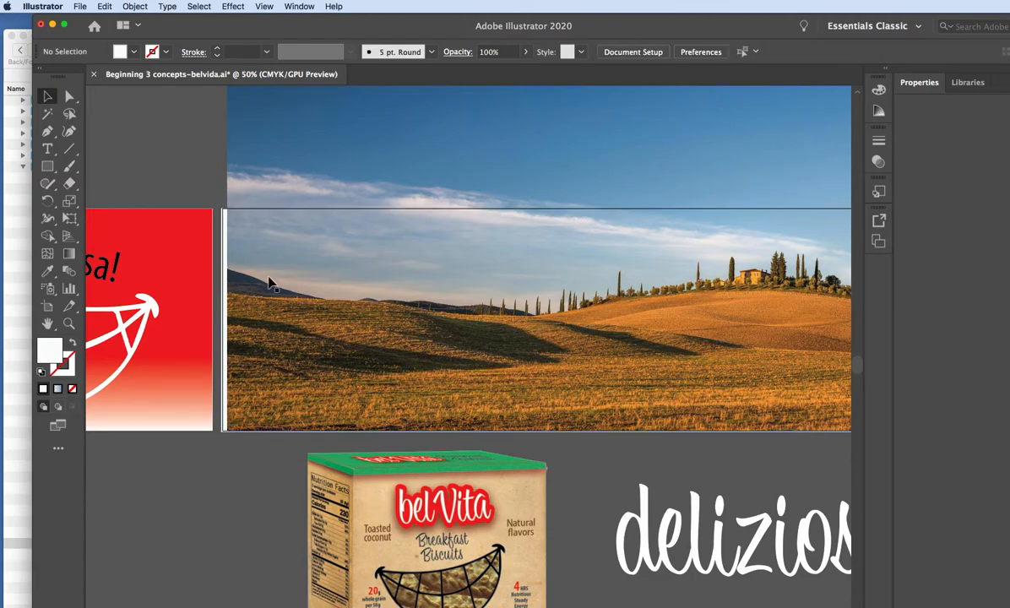
Cut the off-white rectangle from Layer 1 and paste it into Layer 3, above the landscape image.
left_click(225, 278)
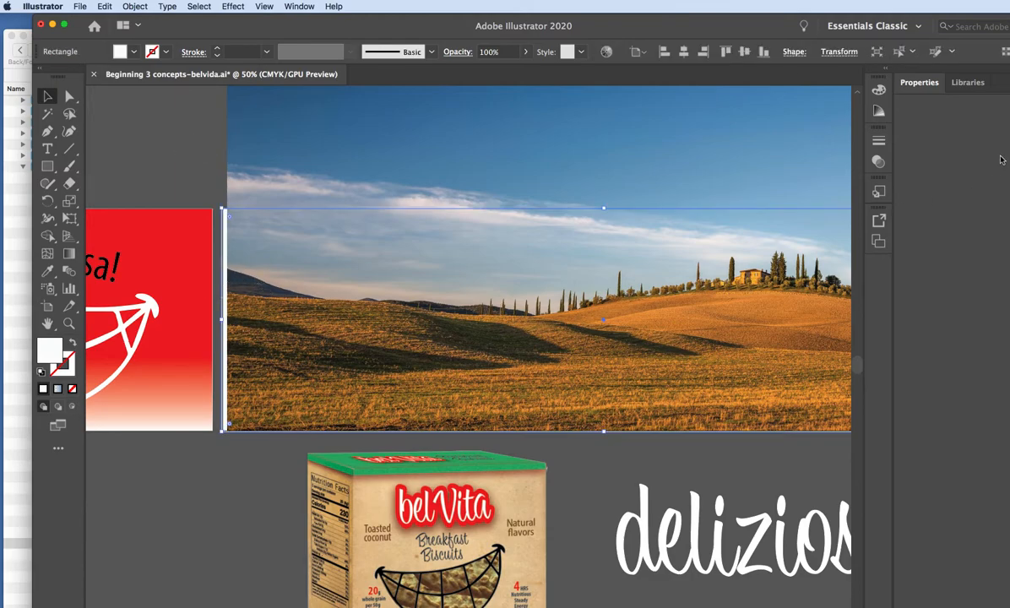
left_click_drag(1008, 163, 583, 450)
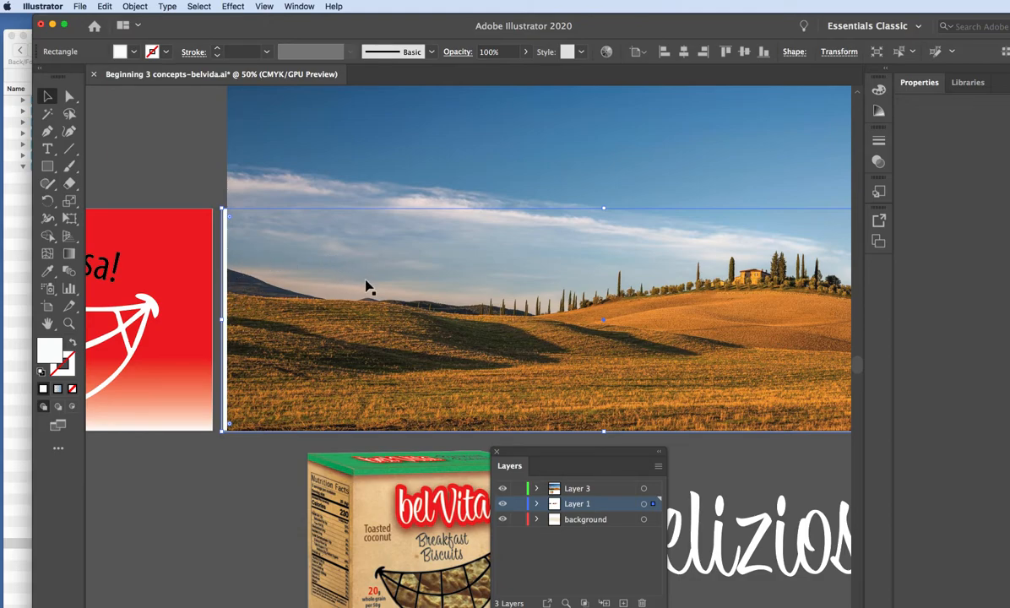
key("super+x")
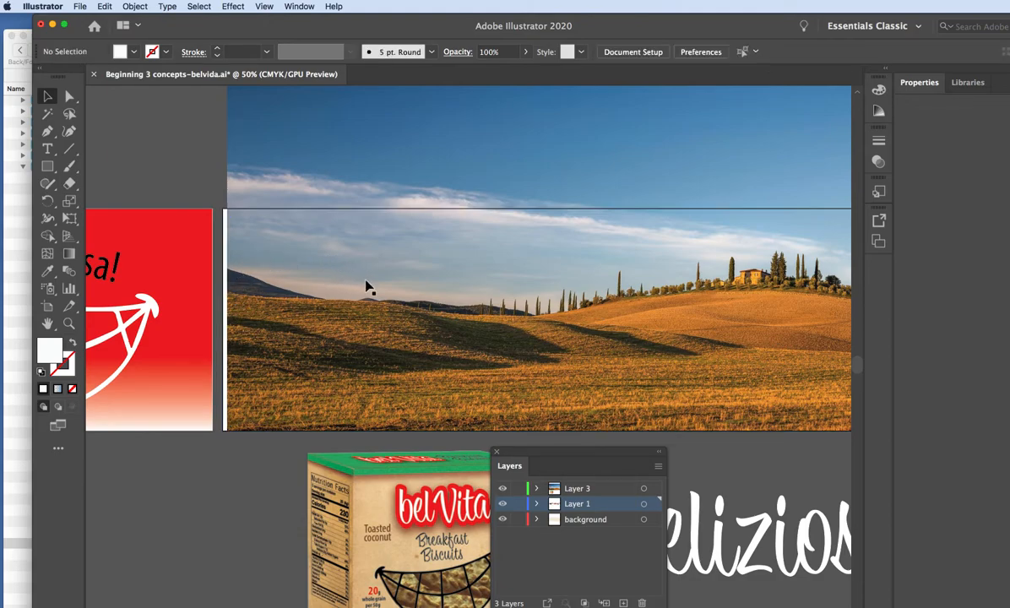
left_click(589, 489)
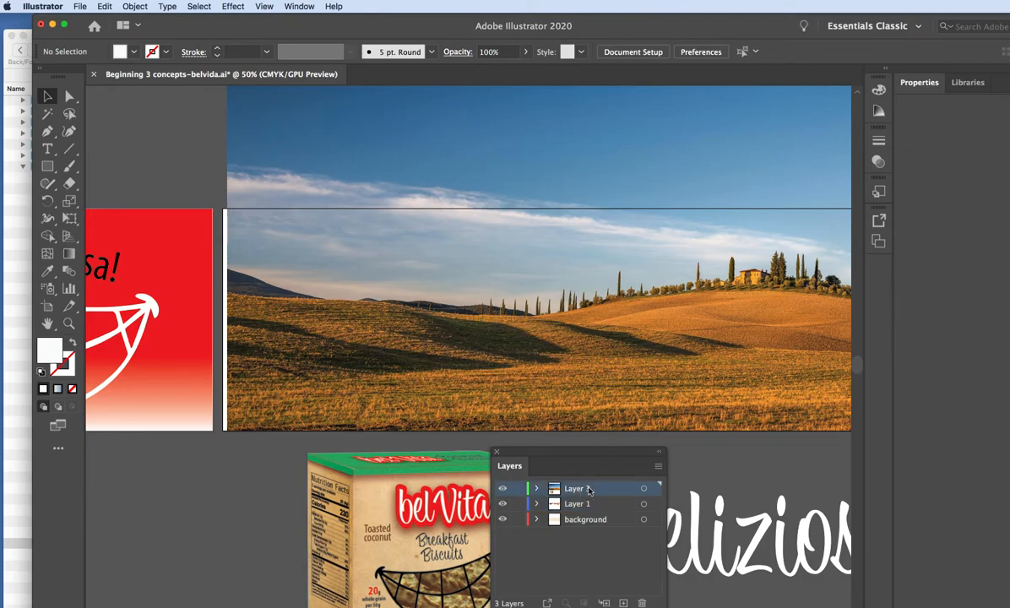
key("super+f")
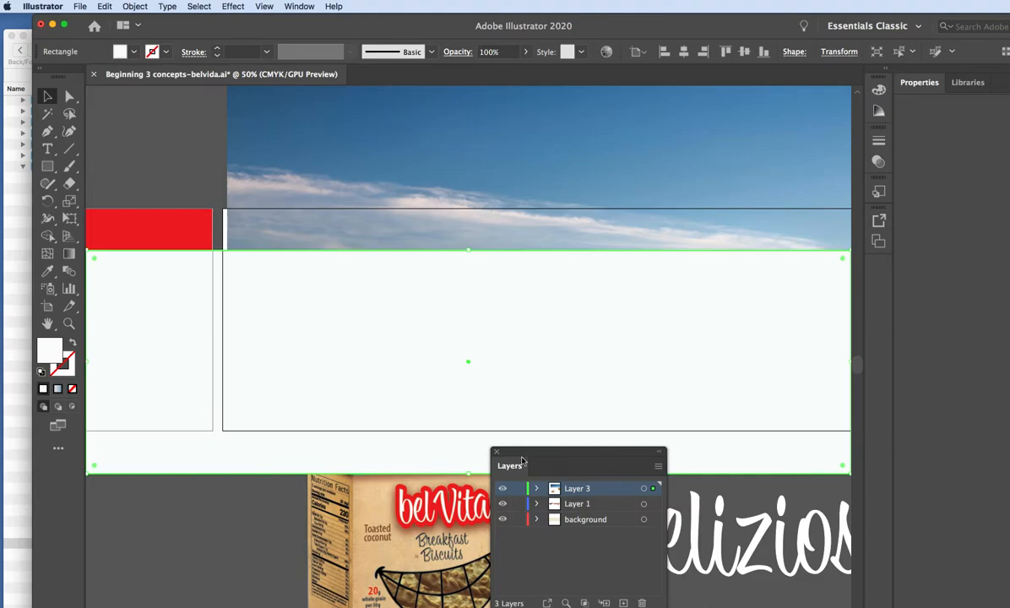
Align the pasted rectangle with the Tuscany artboard's upper left corner and stretch the landscape image back to the artboard's left edge.
left_click_drag(156, 334, 295, 283)
left_click(260, 181)
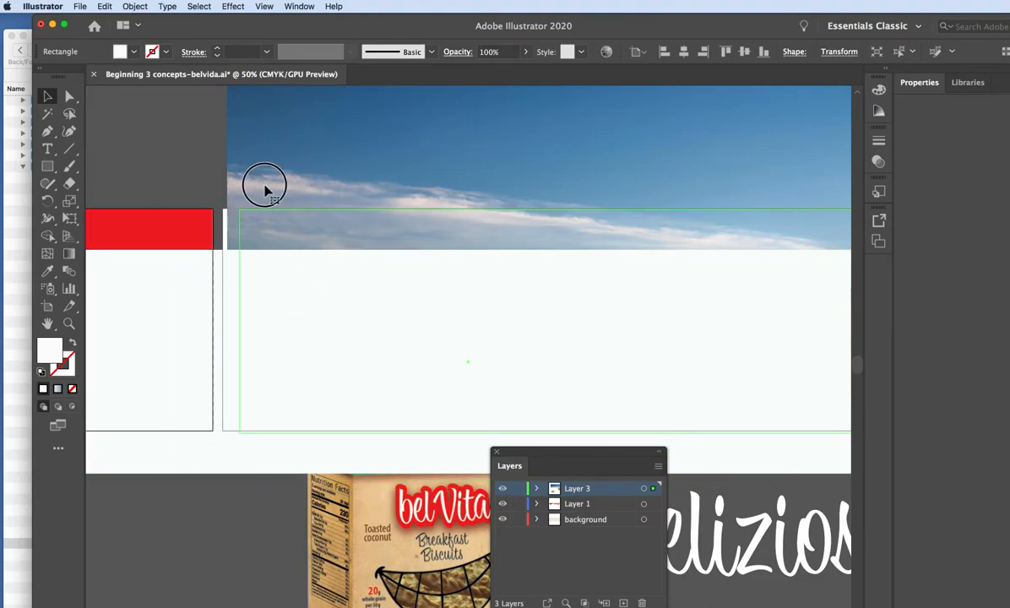
left_click_drag(232, 216, 222, 218)
left_click(175, 176)
left_click(321, 253)
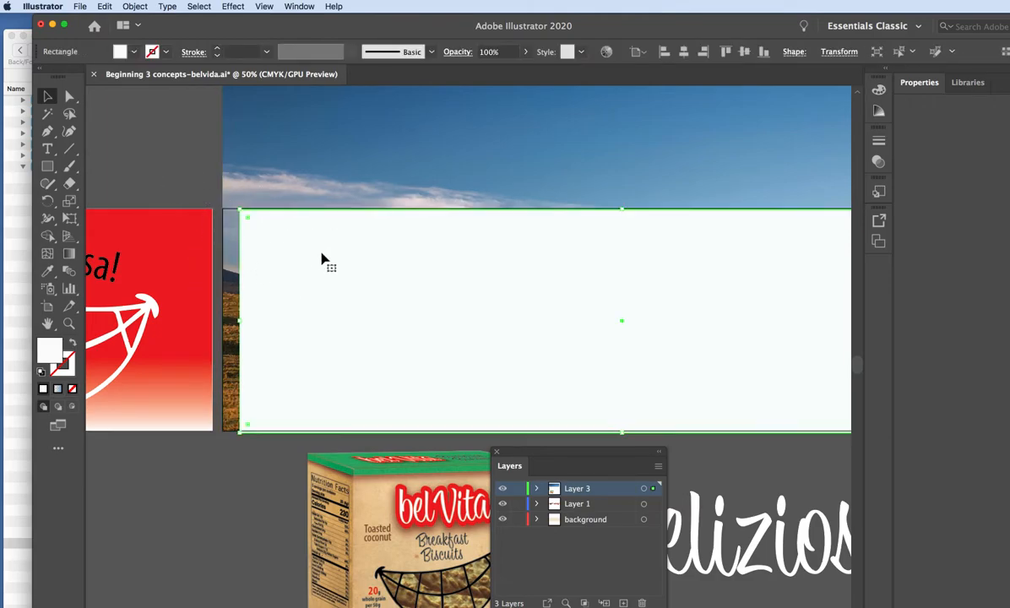
left_click_drag(321, 260, 289, 256)
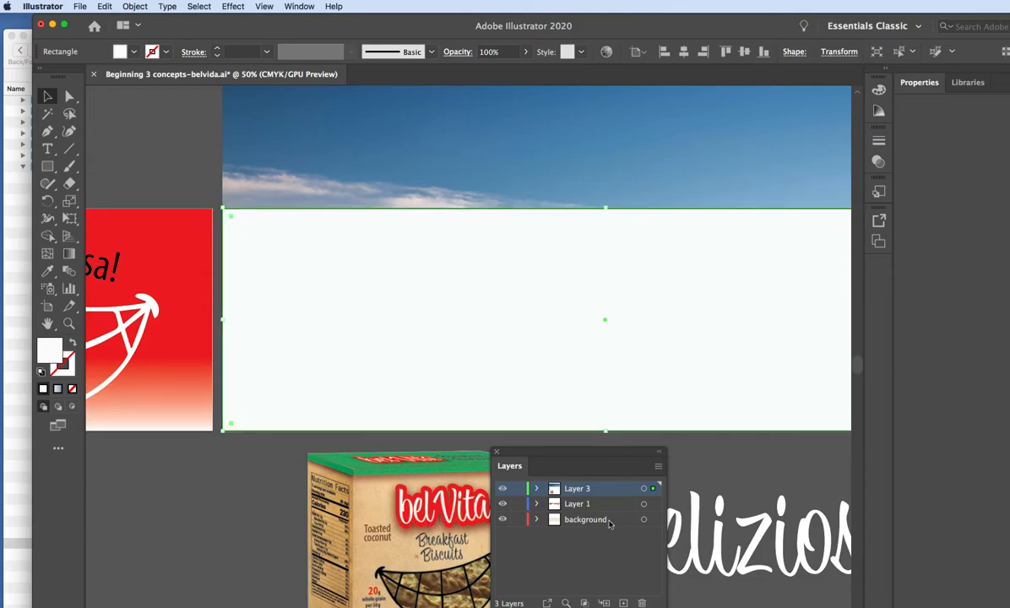
Trim the rectangle's right edge to match the edge of the Tuscany billboard artboard.
left_click_drag(567, 452, 1008, 361)
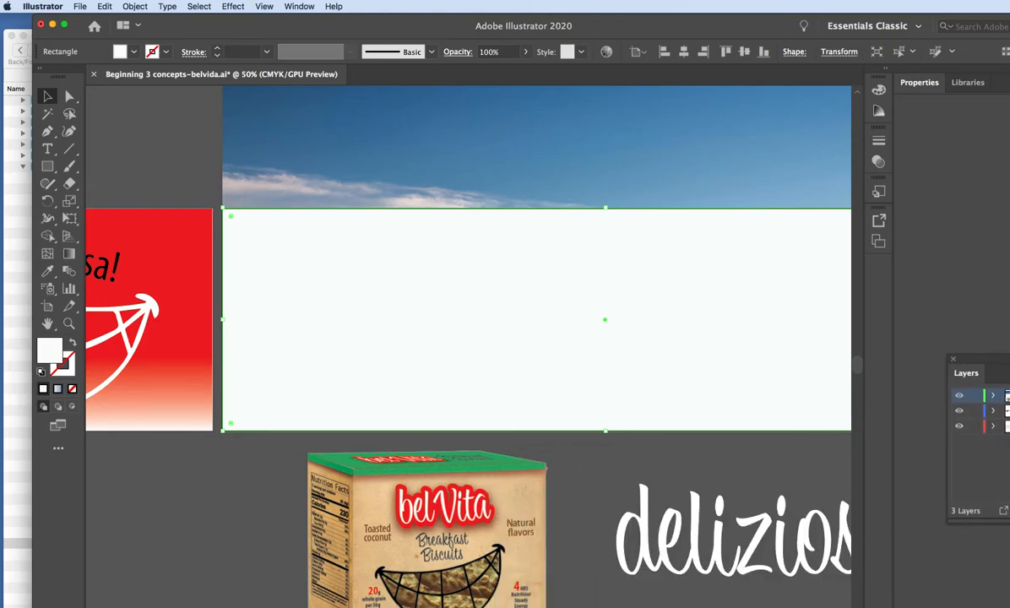
scroll(469, 338, "right", 5)
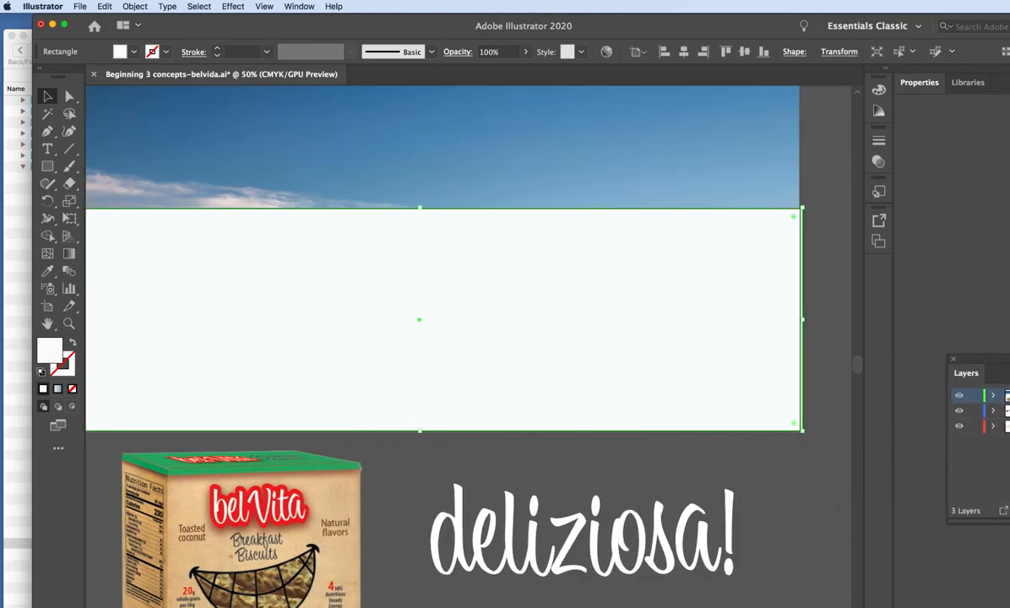
left_click_drag(800, 319, 799, 319)
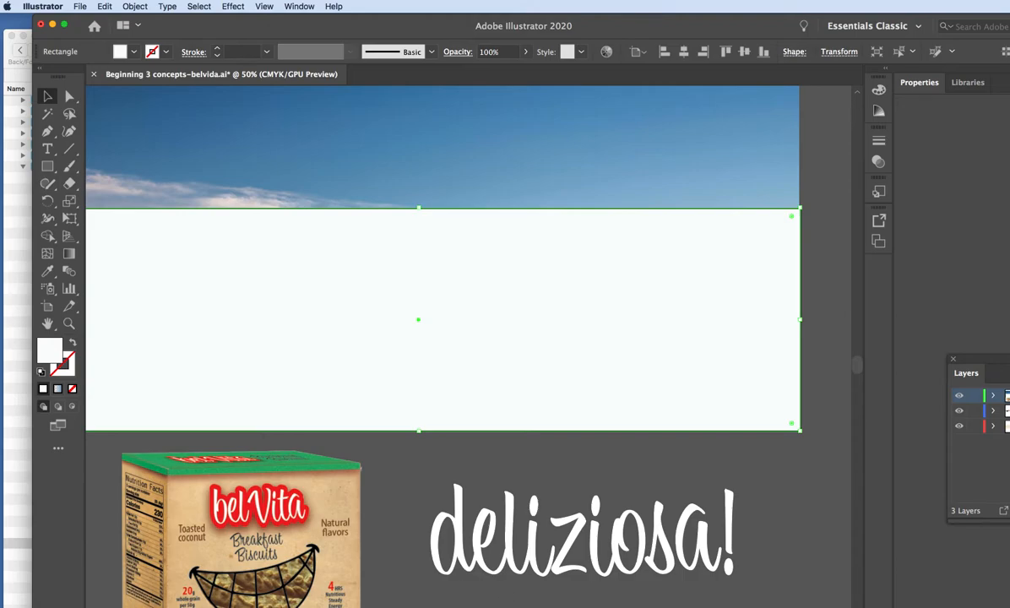
Select the off-white rectangle together with the landscape image and make a clipping mask from them.
scroll(468, 337, "left", 5)
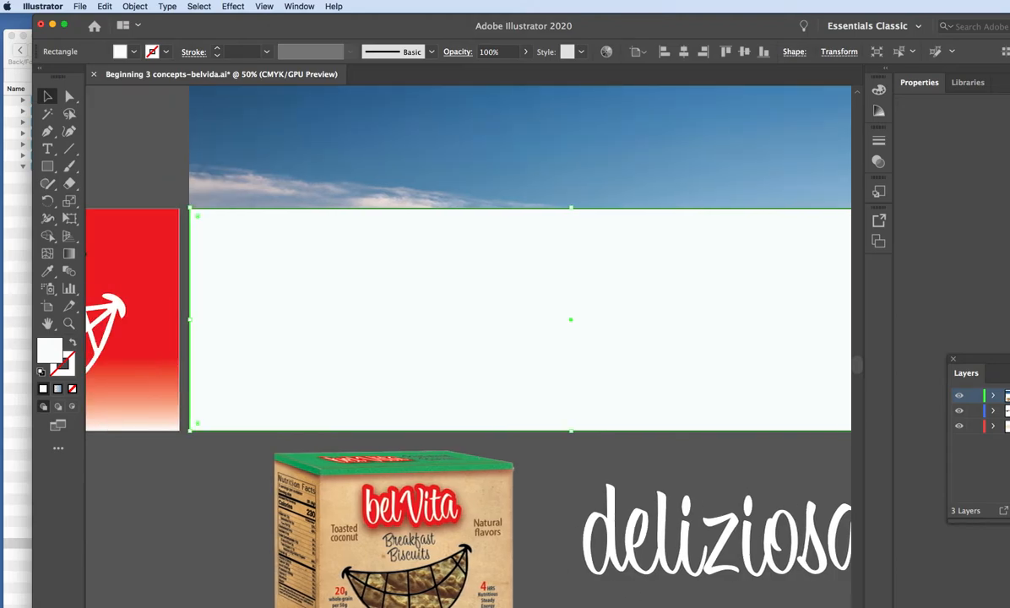
left_click(178, 112)
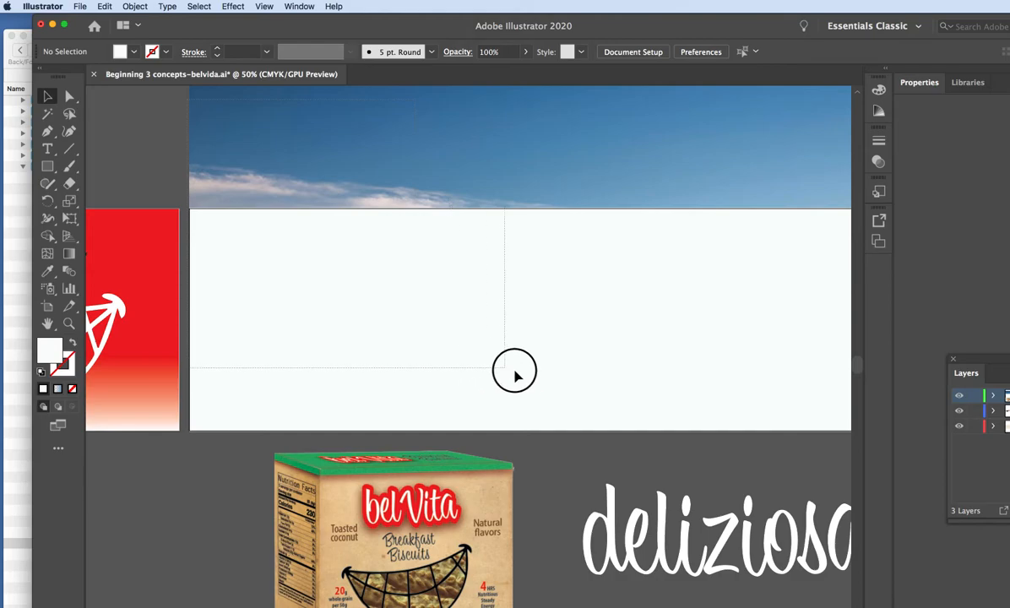
left_click(580, 392)
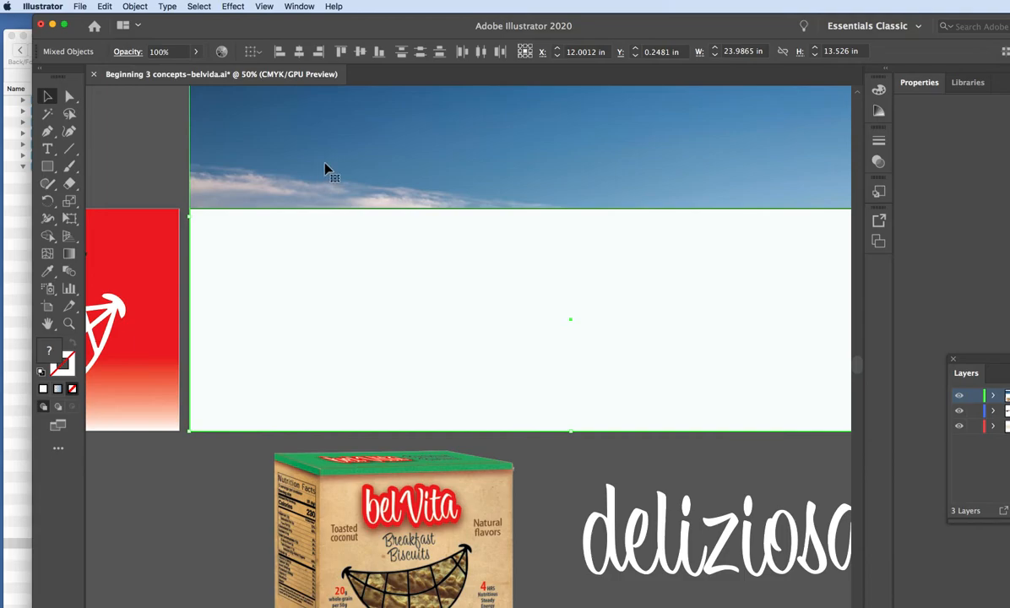
left_click(135, 6)
mouse_move(180, 373)
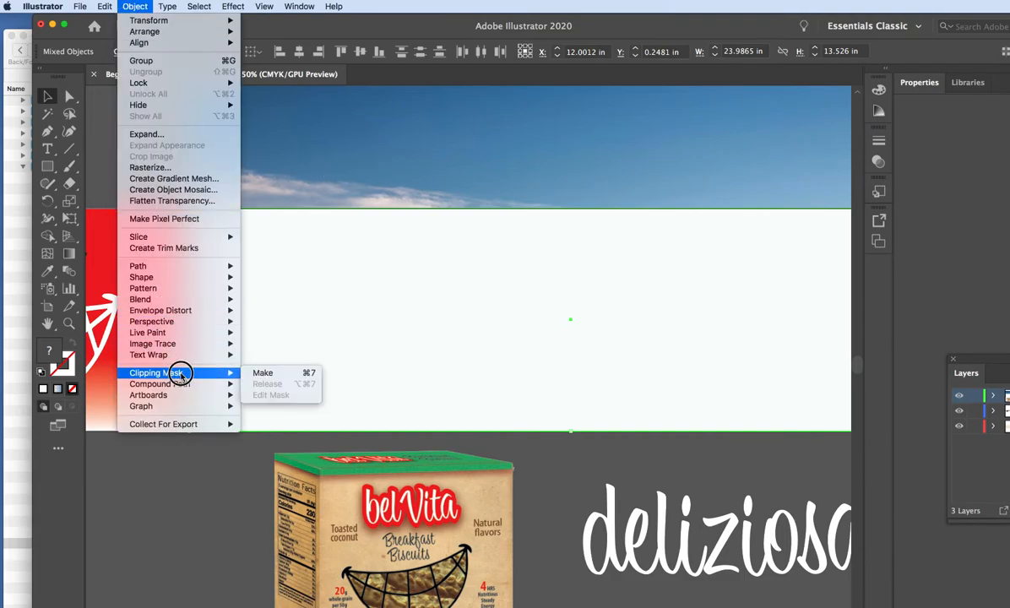
left_click(268, 373)
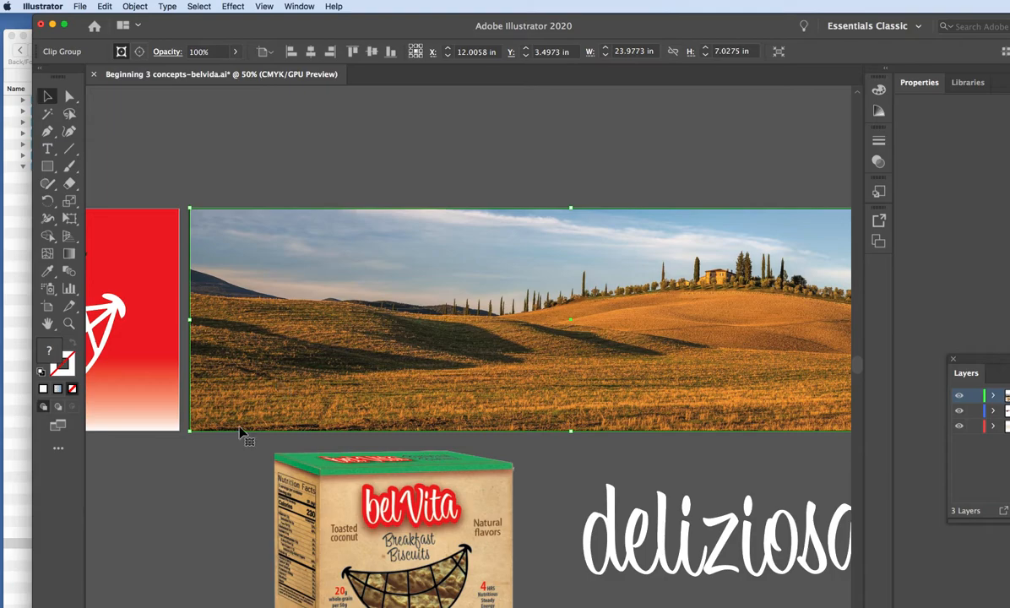
Move the biscuit box back onto the clipped landscape and bring it to the front.
left_click(209, 462)
left_click_drag(403, 487, 426, 296)
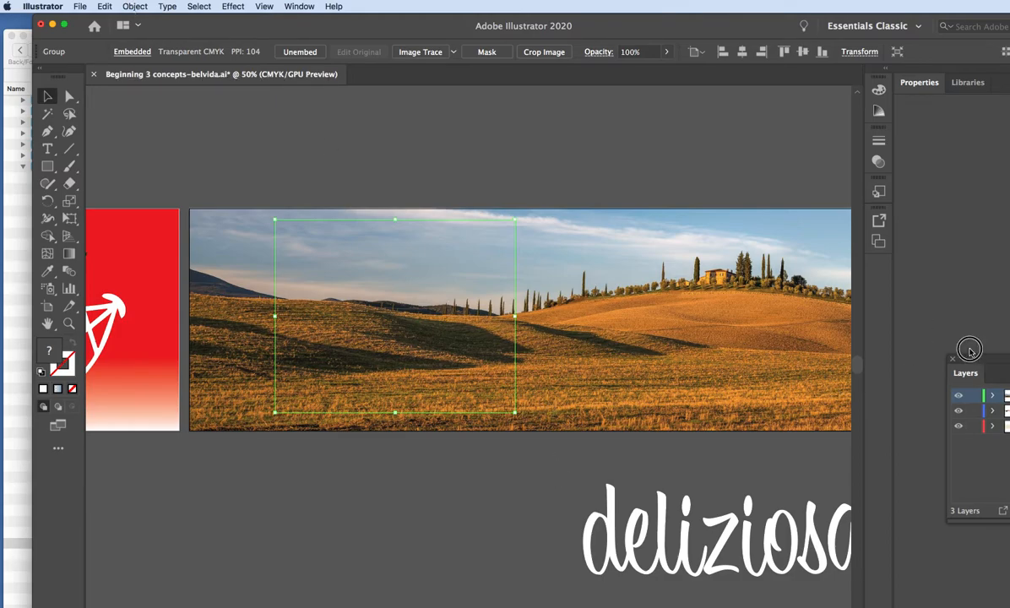
left_click_drag(989, 356, 809, 298)
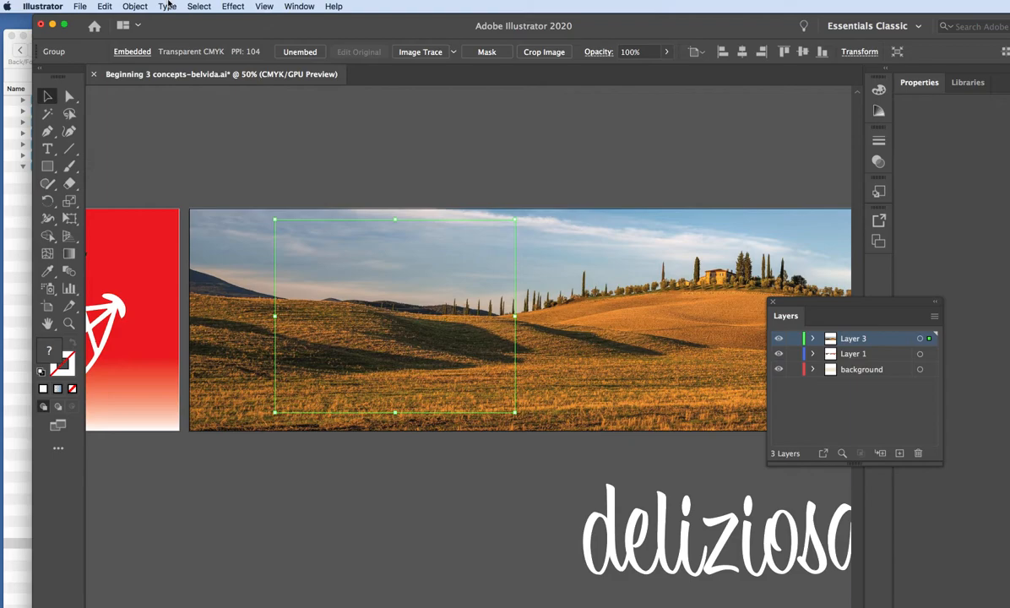
left_click(135, 6)
mouse_move(149, 20)
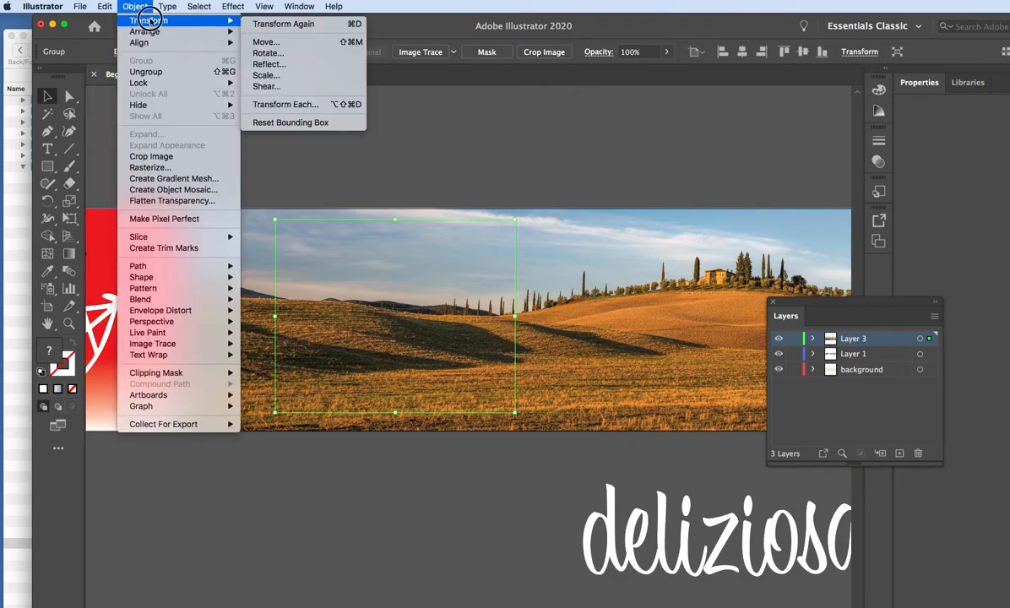
mouse_move(218, 35)
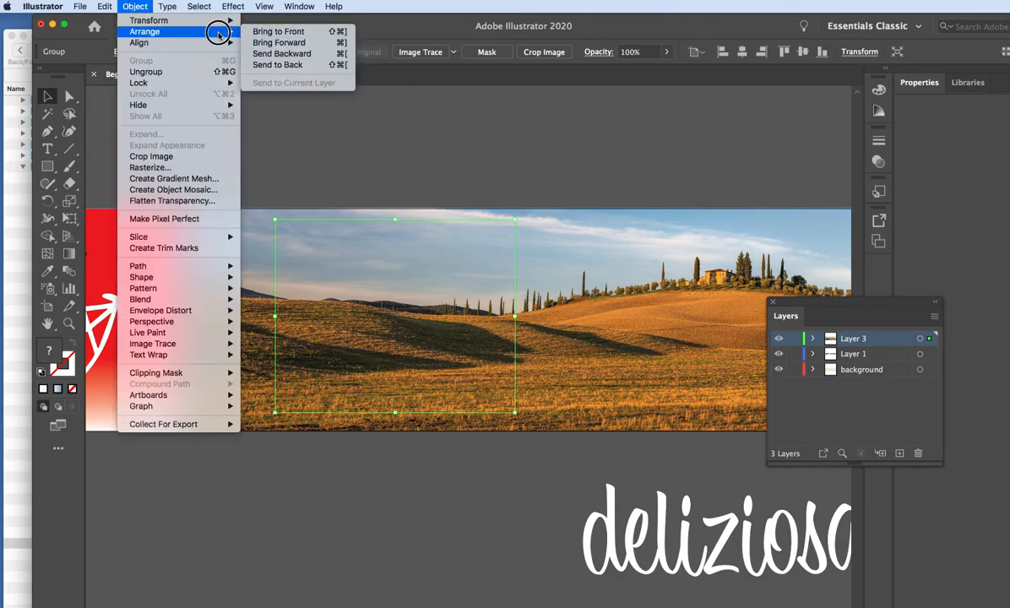
left_click(279, 32)
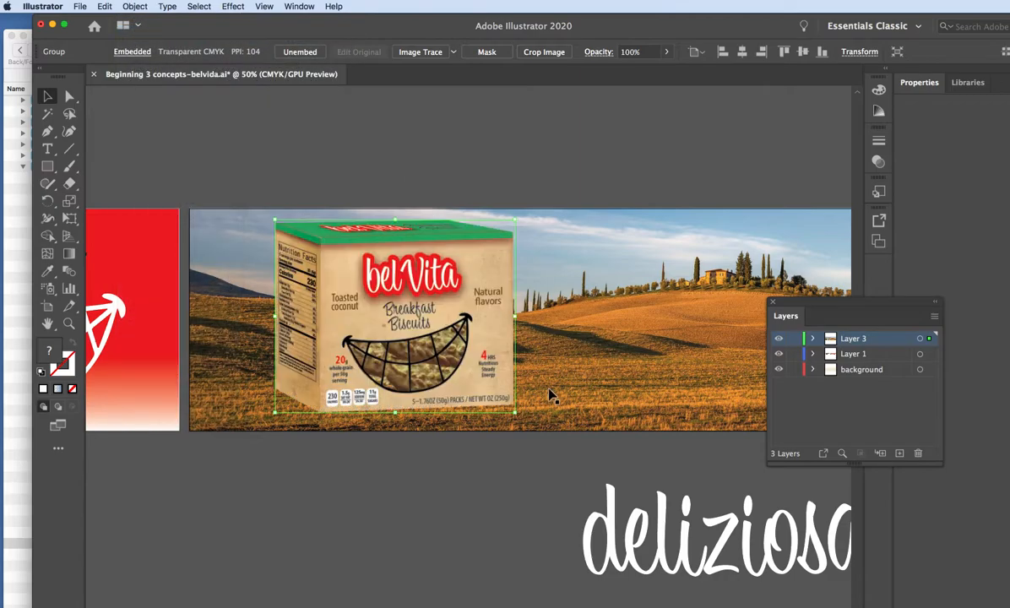
Bring the white "deliziosa!" text to the front and move it onto the landscape beside the biscuit box.
left_click(598, 532)
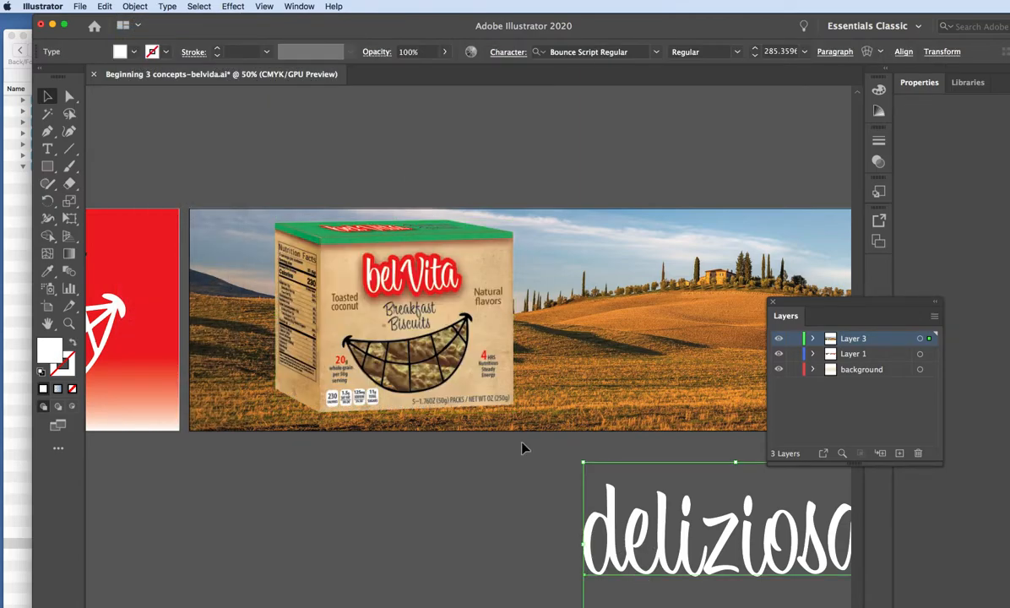
left_click(135, 6)
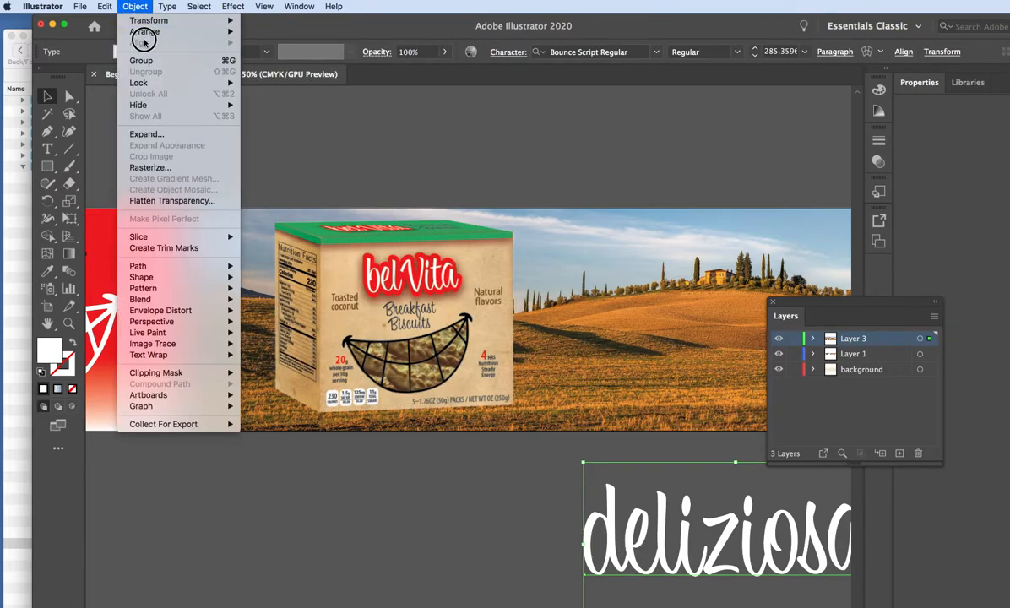
mouse_move(142, 31)
left_click(305, 34)
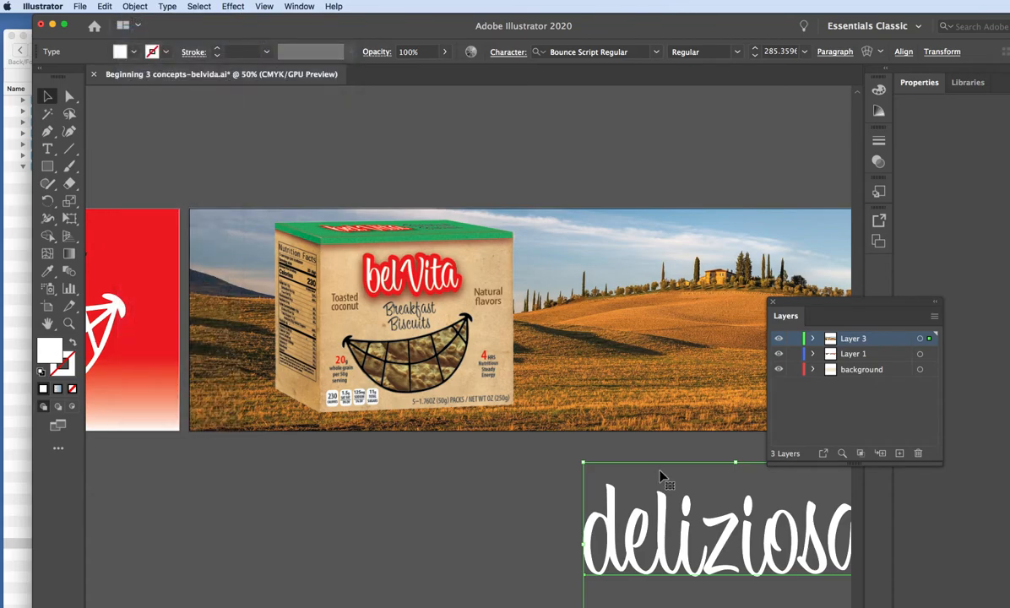
left_click_drag(661, 477, 627, 311)
left_click(606, 460)
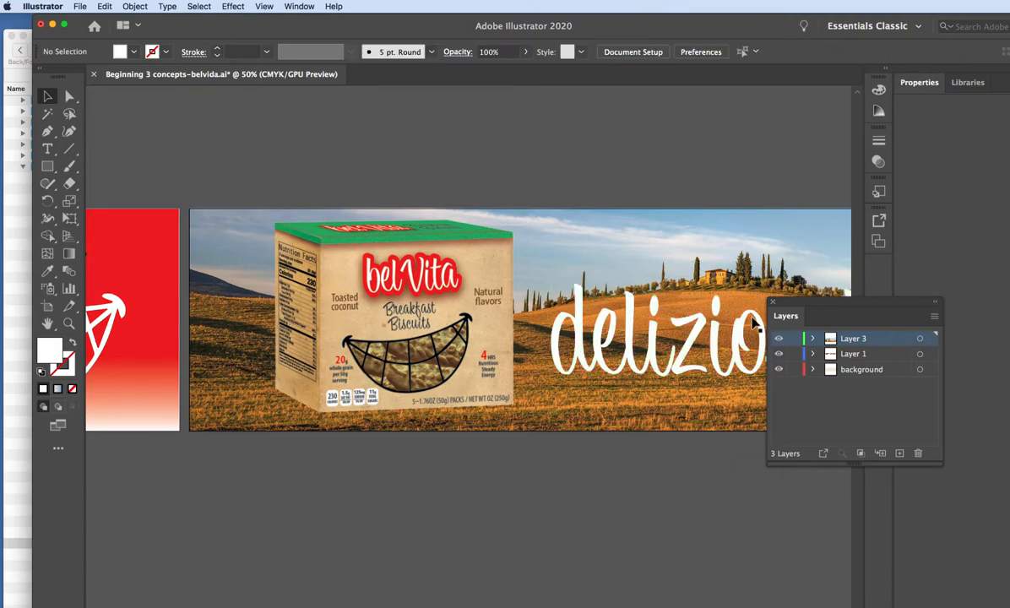
Dock the floating Layers panel and widen the workspace so it no longer covers the Tuscany billboard.
left_click_drag(782, 315, 865, 363)
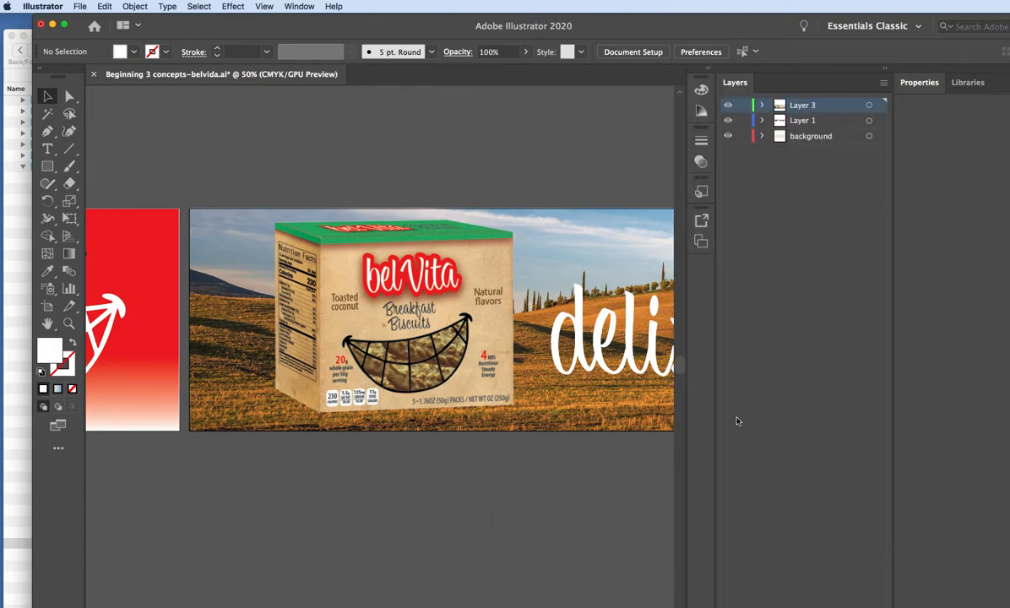
mouse_move(1008, 607)
left_mouse_down()
mouse_move(987, 607)
mouse_move(1009, 597)
left_mouse_up()
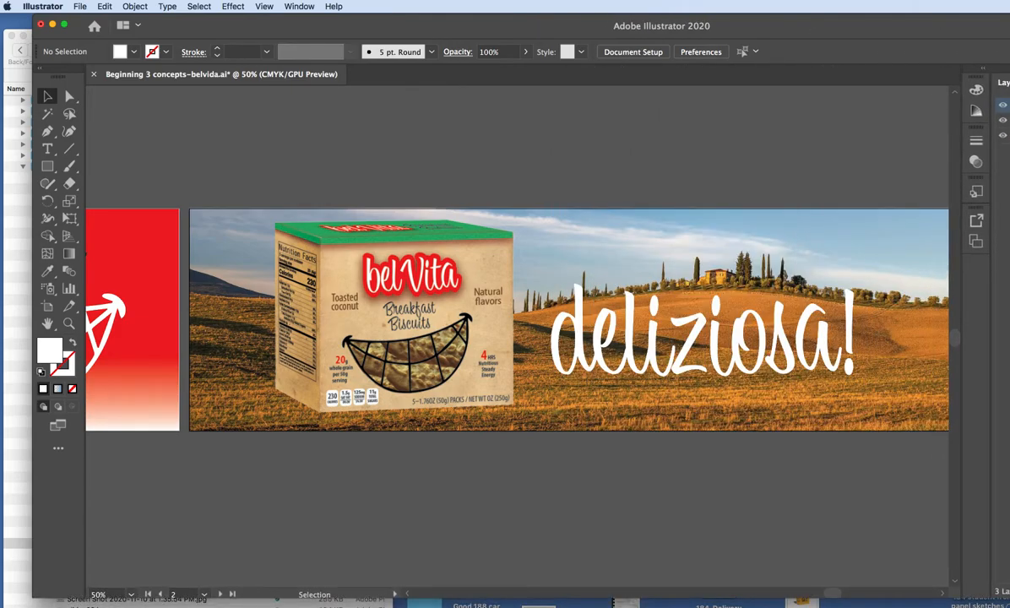
Shift the "deliziosa!" text slightly away from the biscuit box, fine-tune its height over the hills, and save the document.
left_click(768, 357)
mouse_move(768, 357)
left_mouse_down()
mouse_move(777, 352)
mouse_move(784, 370)
left_mouse_up()
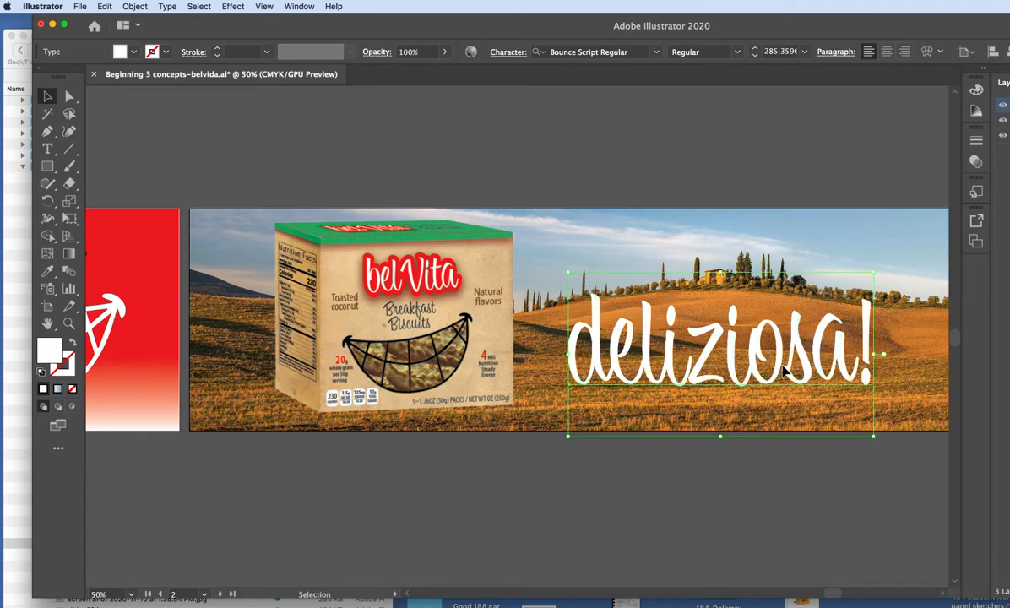
left_click(844, 504)
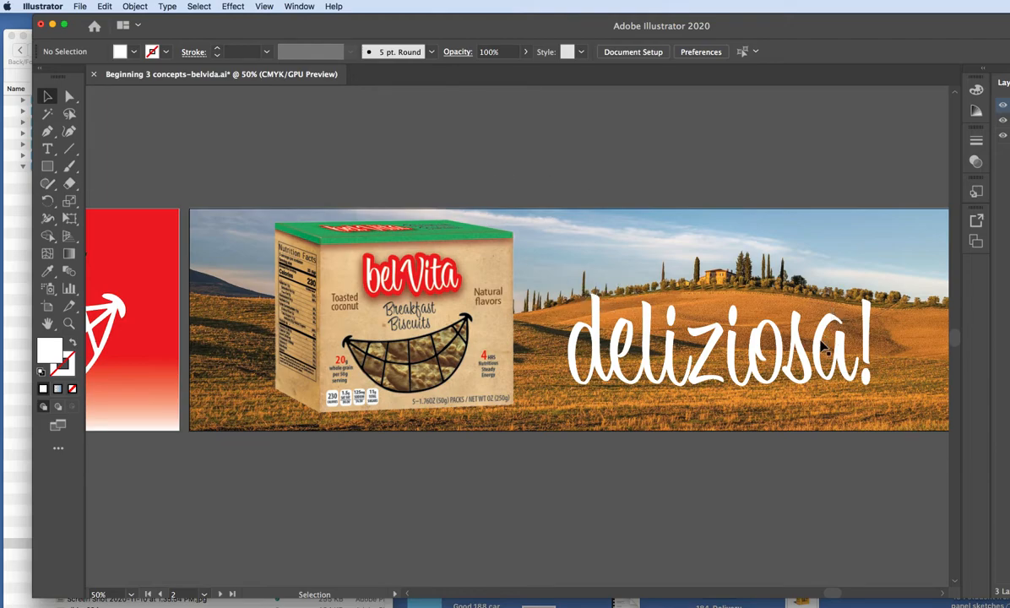
left_click_drag(768, 384, 768, 372)
left_click(800, 497)
key("a")
key("super+s")
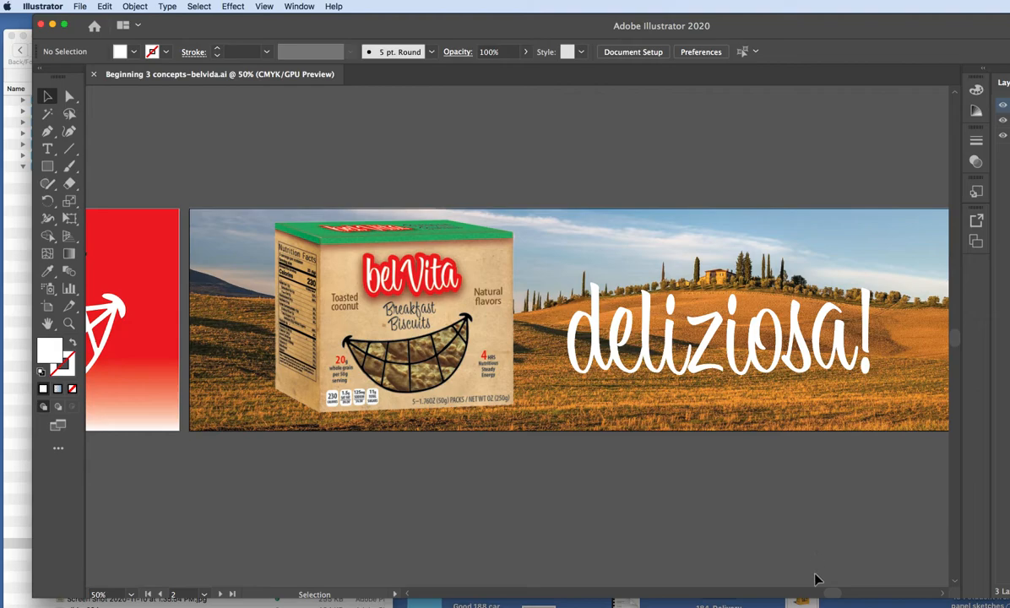
Close the Illustrator billboard document and switch to the Finder desktop.
left_click_drag(831, 593, 781, 593)
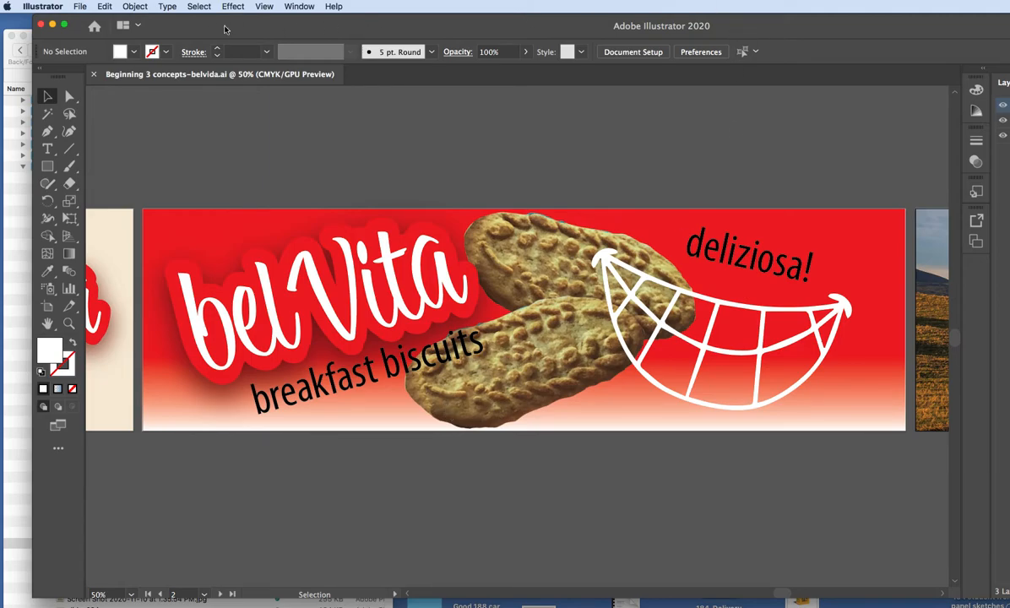
left_click(42, 24)
left_click(723, 277)
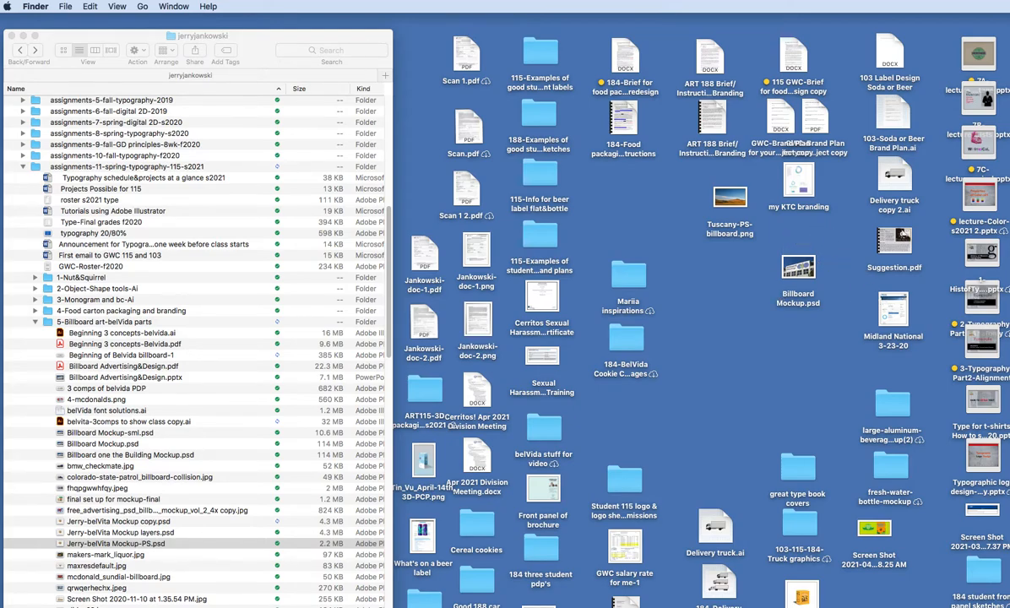
Gather Billboard Mockup-sml.psd, Billboard-red-final and Billboard mockup-white-flatten.jpg near Billboard Mockup.psd on the desktop.
left_click_drag(1006, 302, 802, 336)
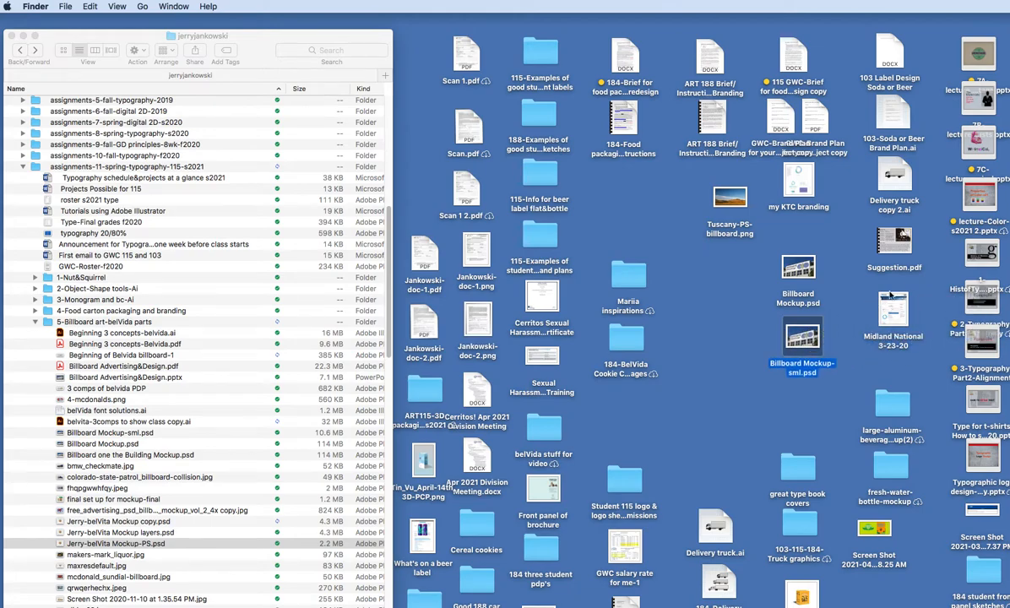
left_click_drag(1006, 321, 802, 397)
left_click_drag(1006, 224, 731, 336)
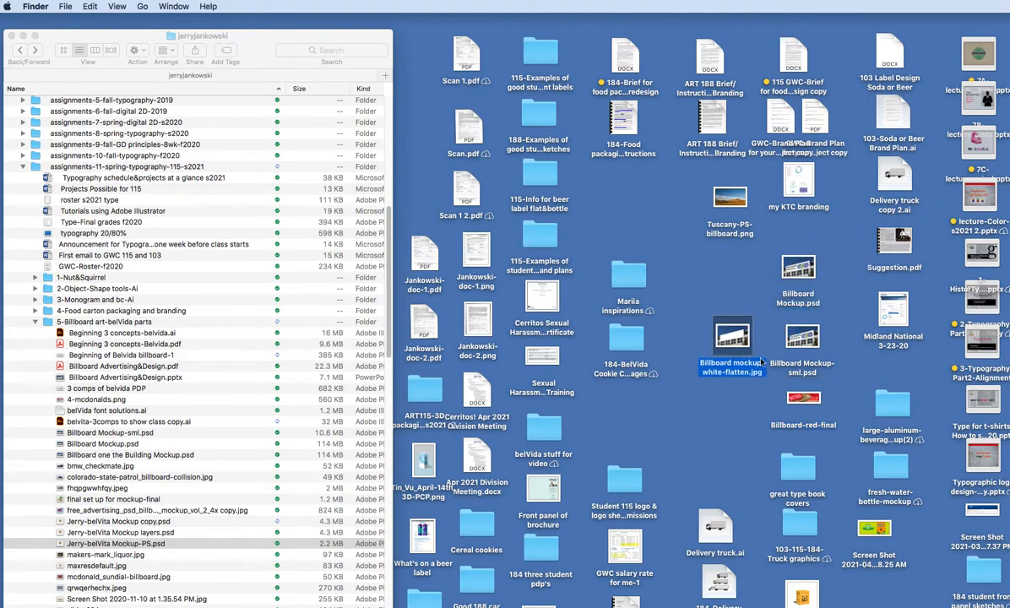
Open Billboard Mockup-sml.psd in Photoshop and place the Layers panel beside the billboard image.
double_click(802, 337)
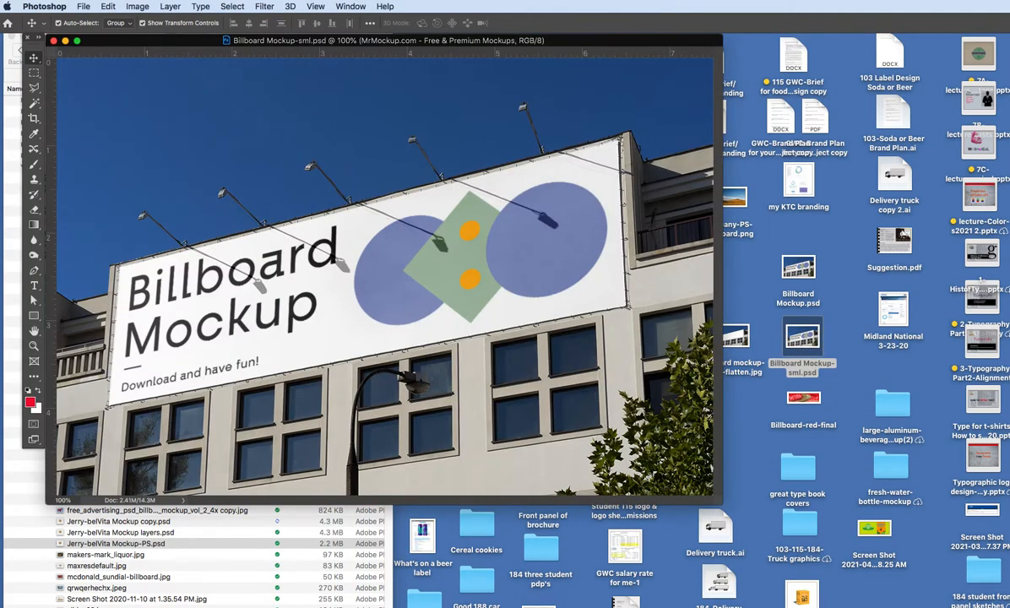
left_click_drag(1006, 583, 688, 193)
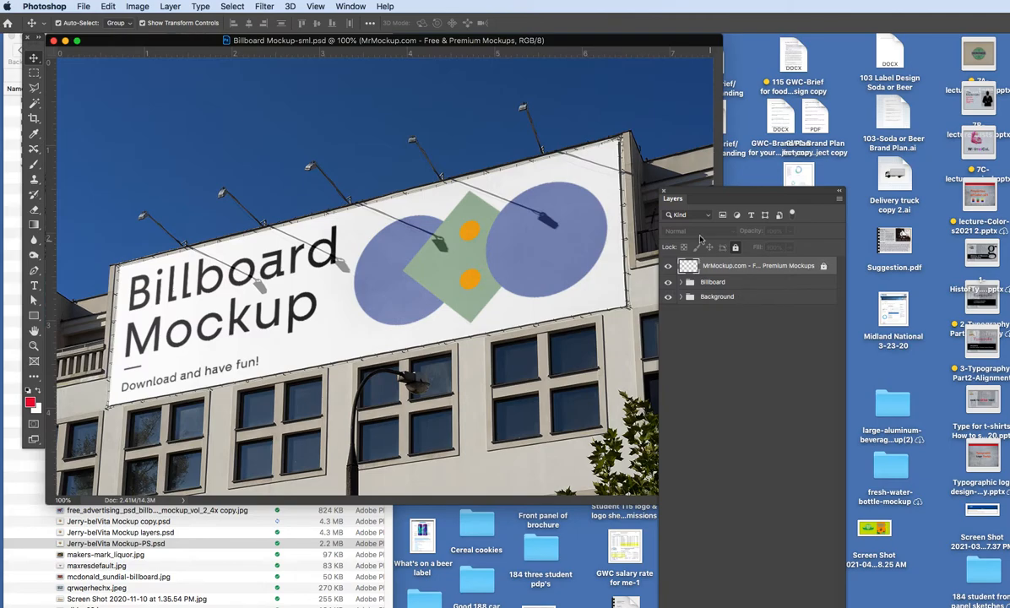
left_click_drag(669, 191, 661, 170)
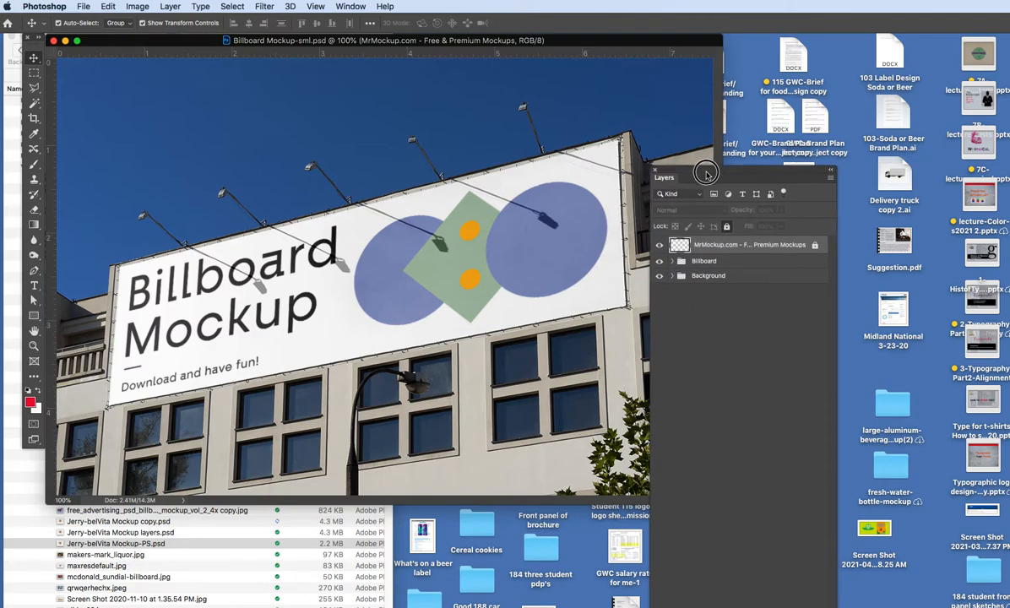
Toggle the visibility of the Background group and the Billboard group to examine what each contains.
left_click(659, 277)
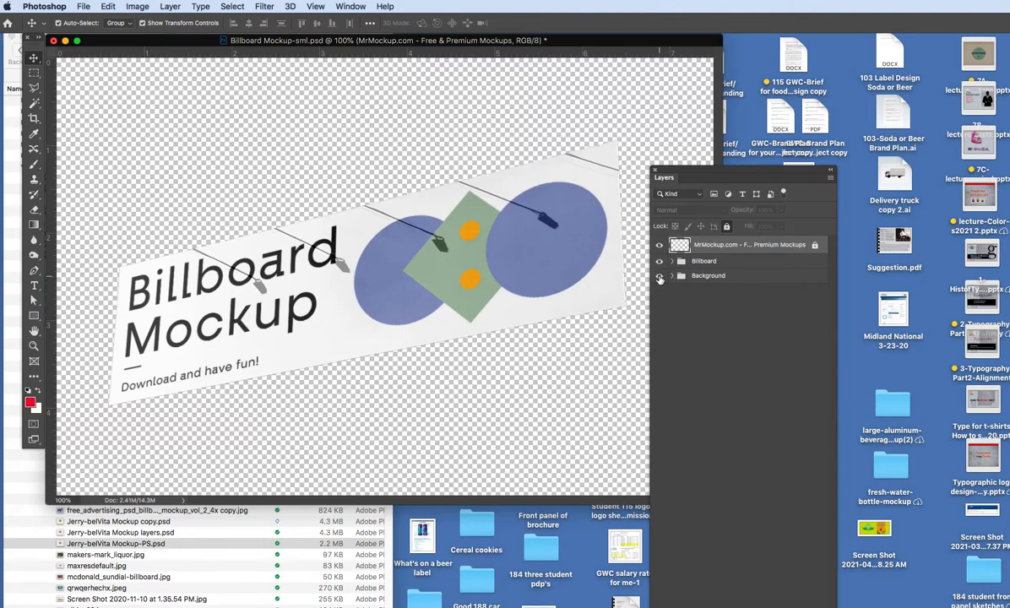
left_click(659, 277)
left_click(659, 262)
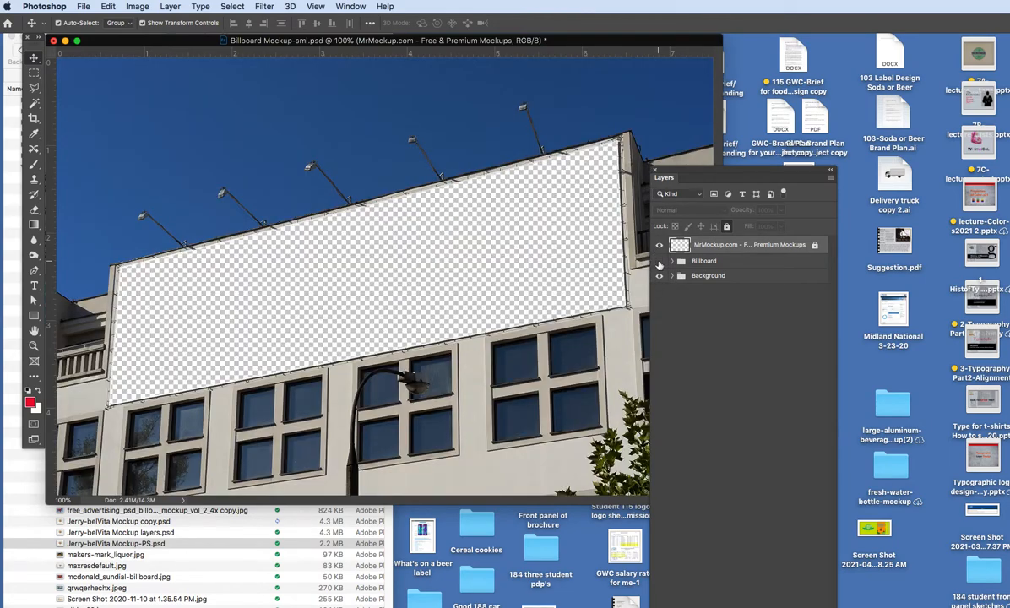
left_click(659, 261)
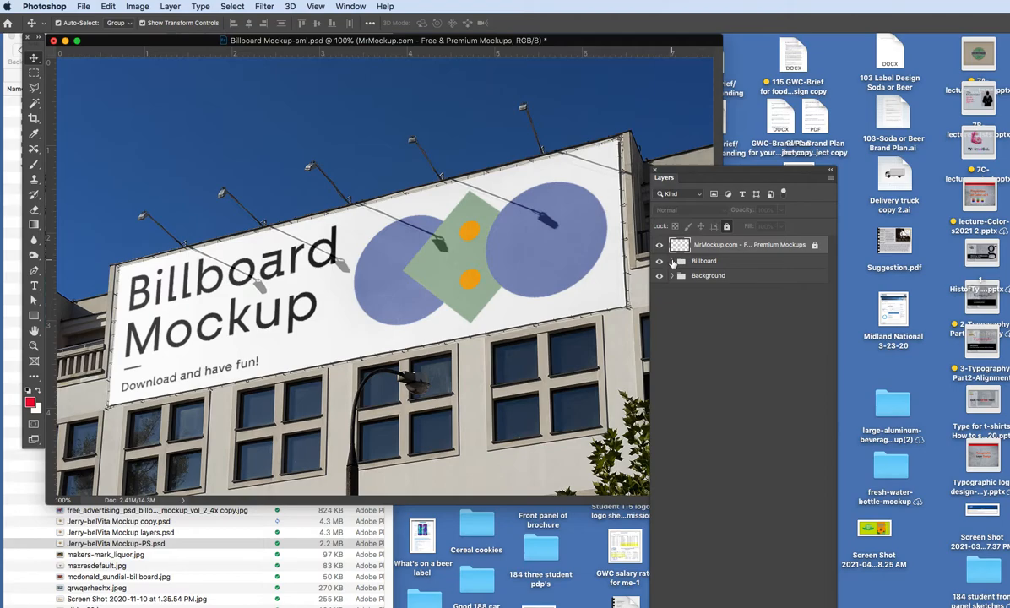
Expand the Billboard group and toggle its Light Effects group and Billboard base layer to examine their effect on the mockup.
left_click(671, 261)
left_click_drag(701, 173, 593, 138)
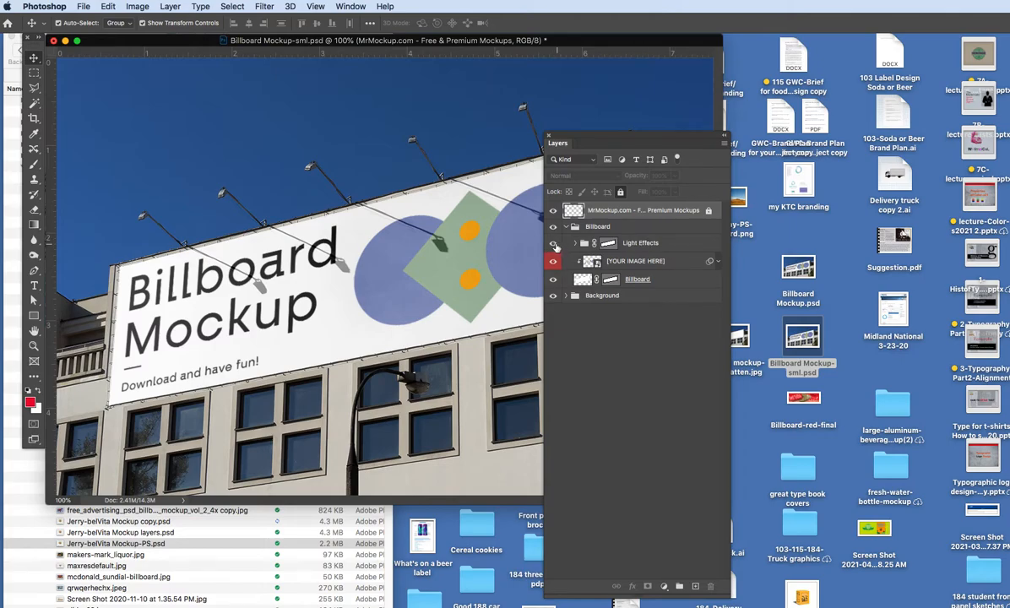
left_click(554, 244)
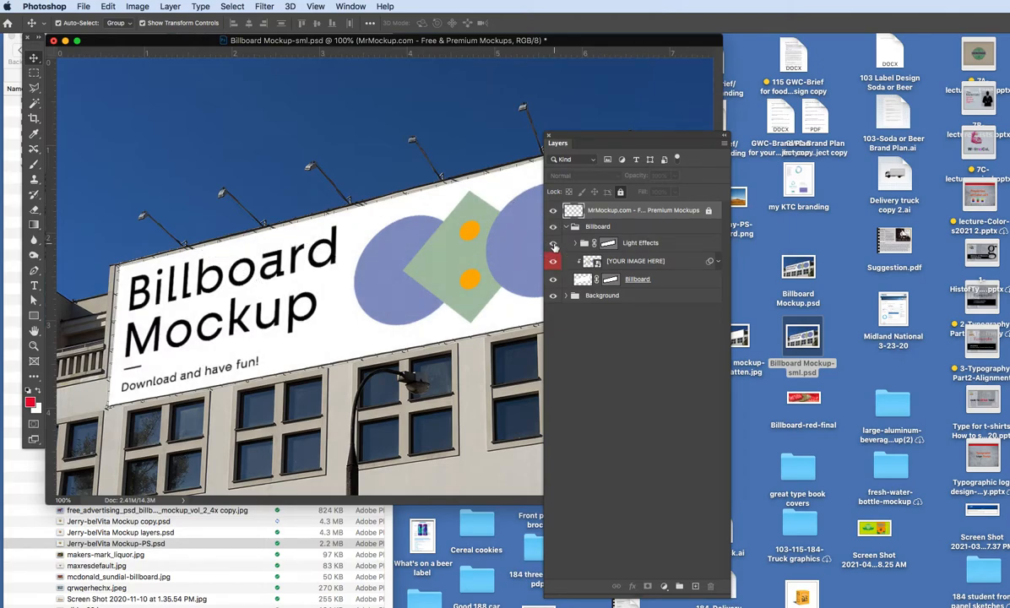
left_click(553, 244)
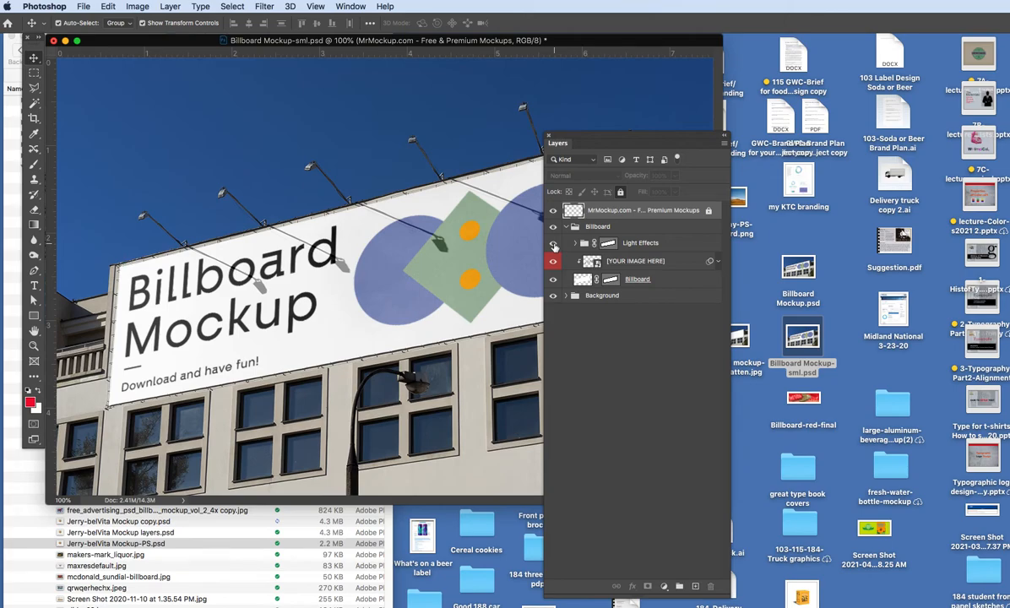
left_click(553, 244)
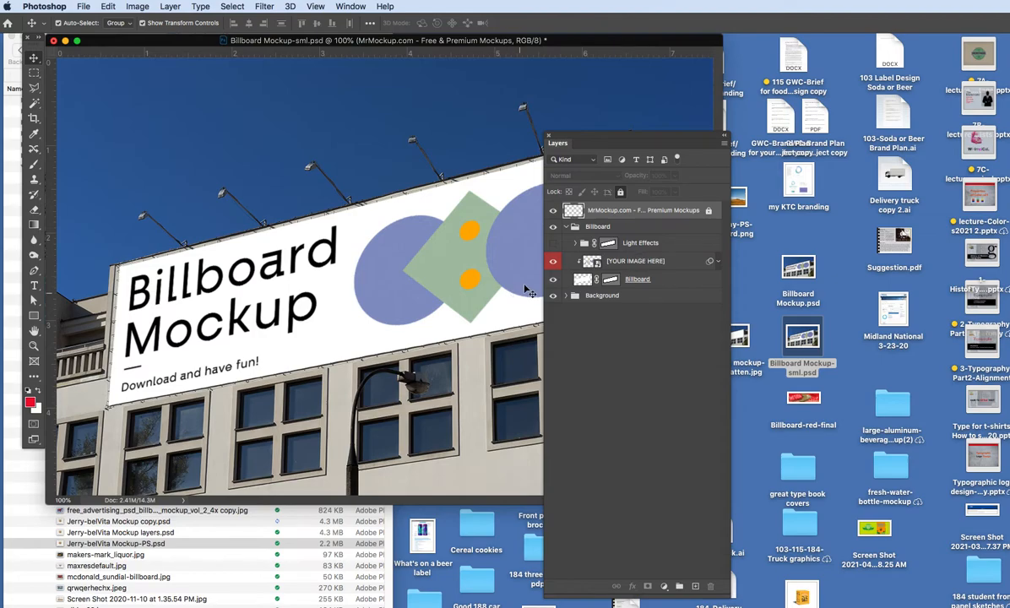
left_click(553, 280)
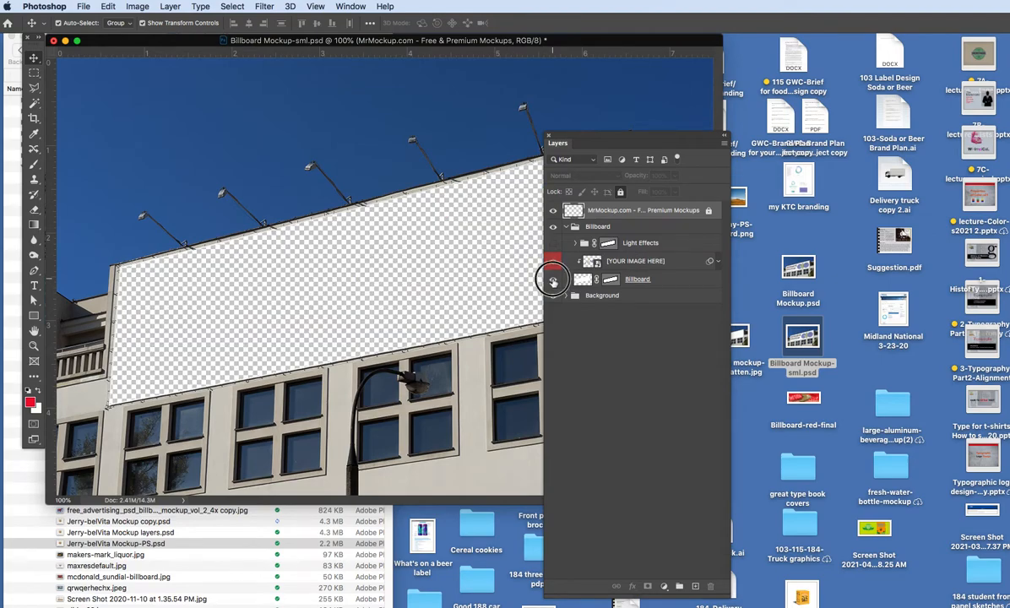
left_click(553, 279)
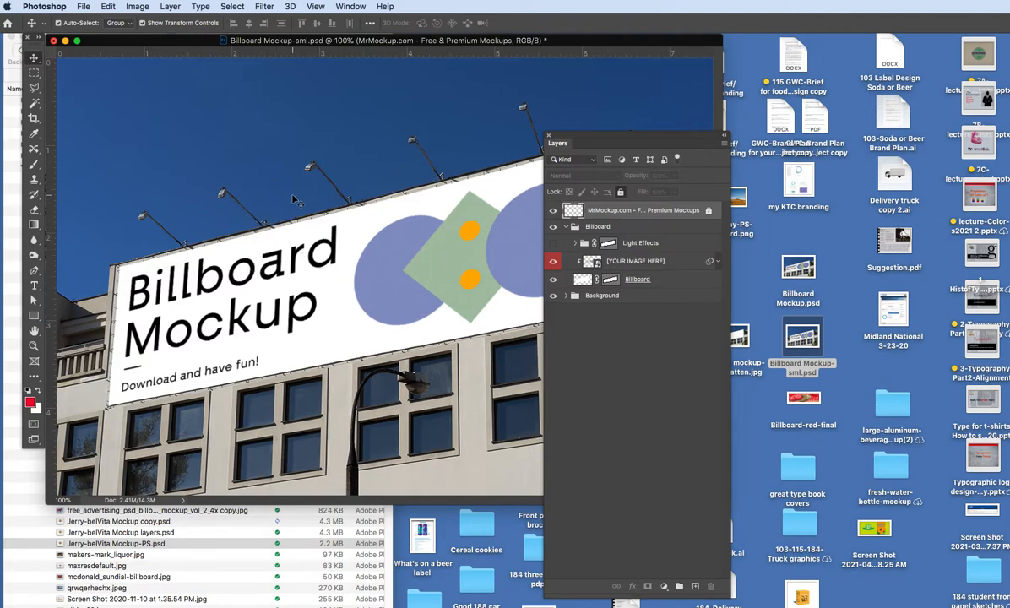
Close the Layers panel and close Billboard Mockup-sml.psd without saving the changes.
left_click(549, 136)
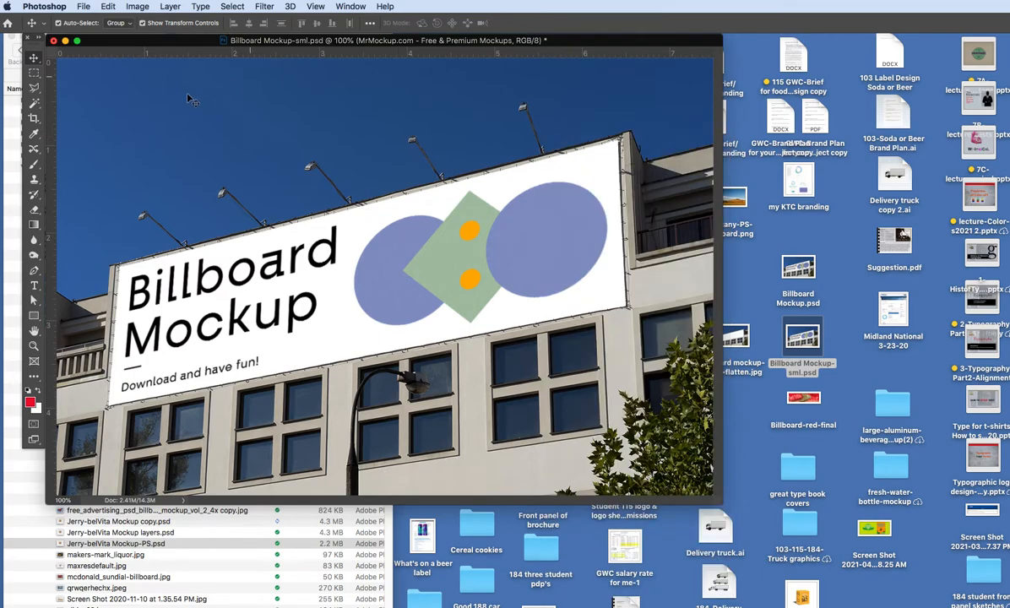
left_click(53, 40)
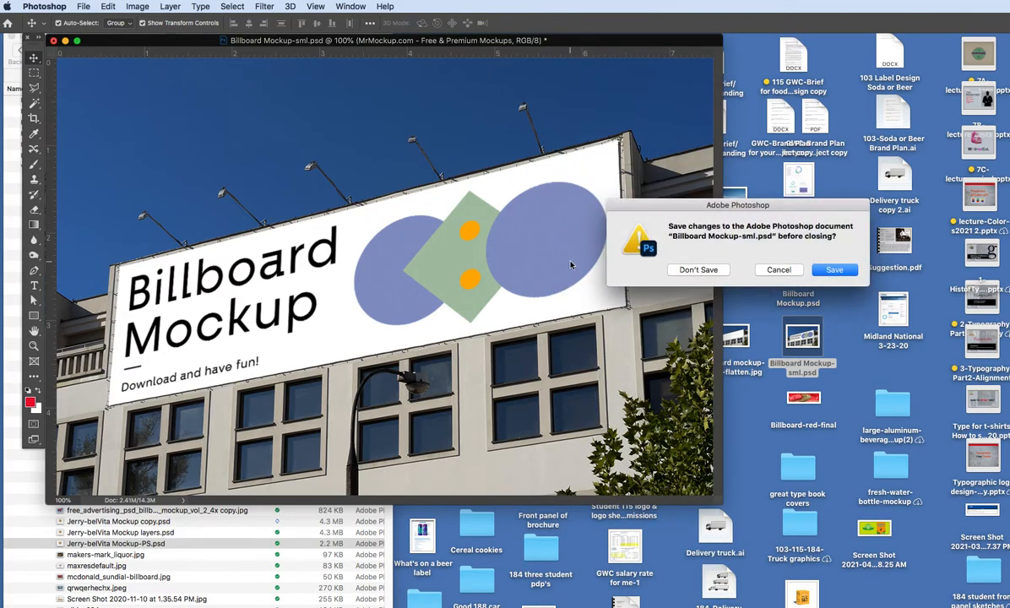
left_click(700, 269)
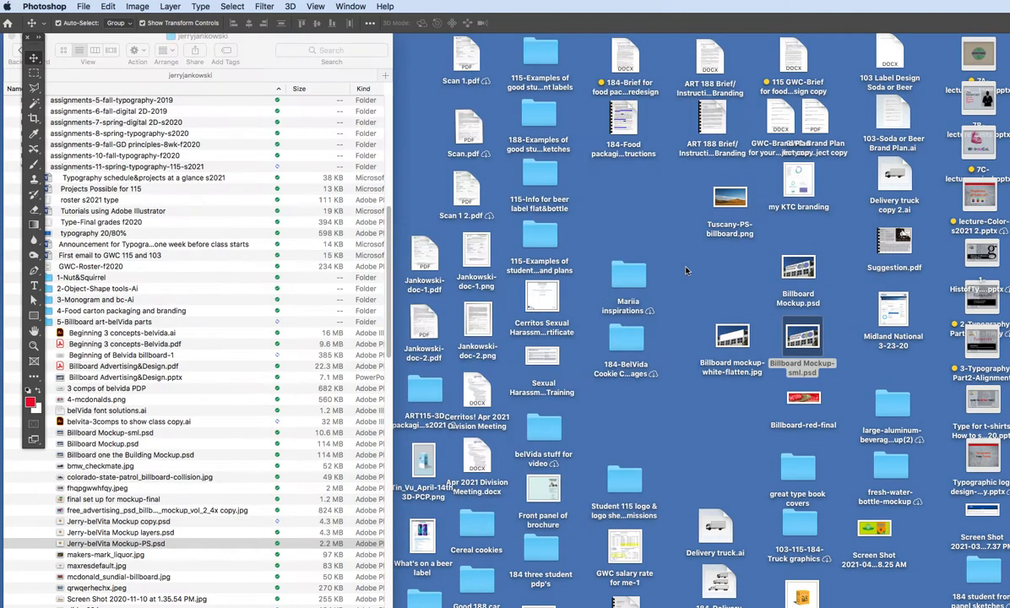
Open Billboard mockup-white-flatten.jpg from the desktop in Photoshop and enlarge its document window around the image.
left_click(752, 276)
double_click(726, 339)
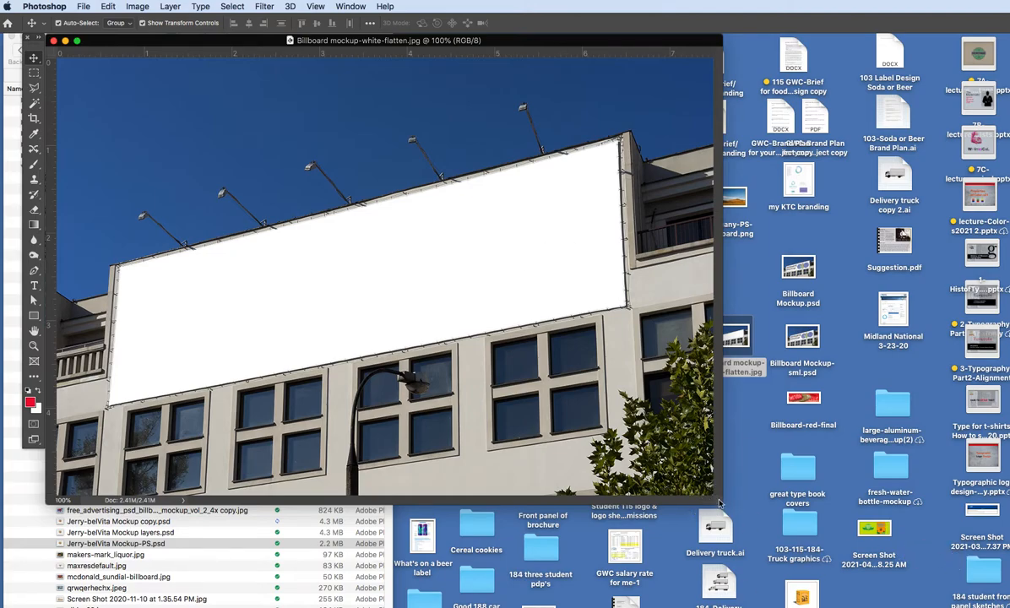
left_click_drag(717, 502, 876, 545)
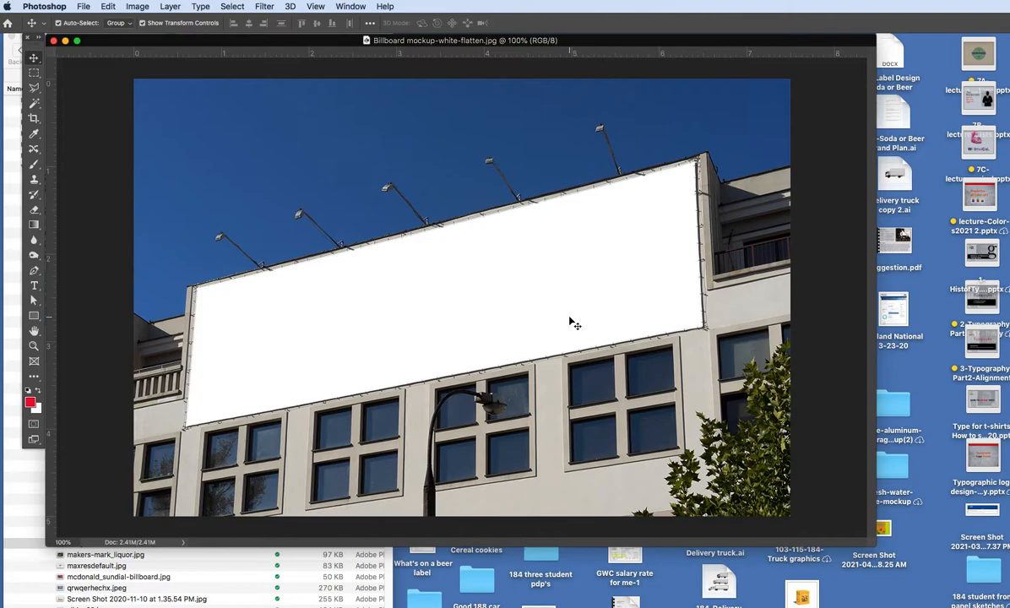
Shift the mockup window aside, move Billboard-red-final next to Billboard Mockup.psd on the desktop, and reposition the window.
left_click_drag(753, 40, 645, 40)
left_click(937, 304)
left_click_drag(802, 400, 837, 275)
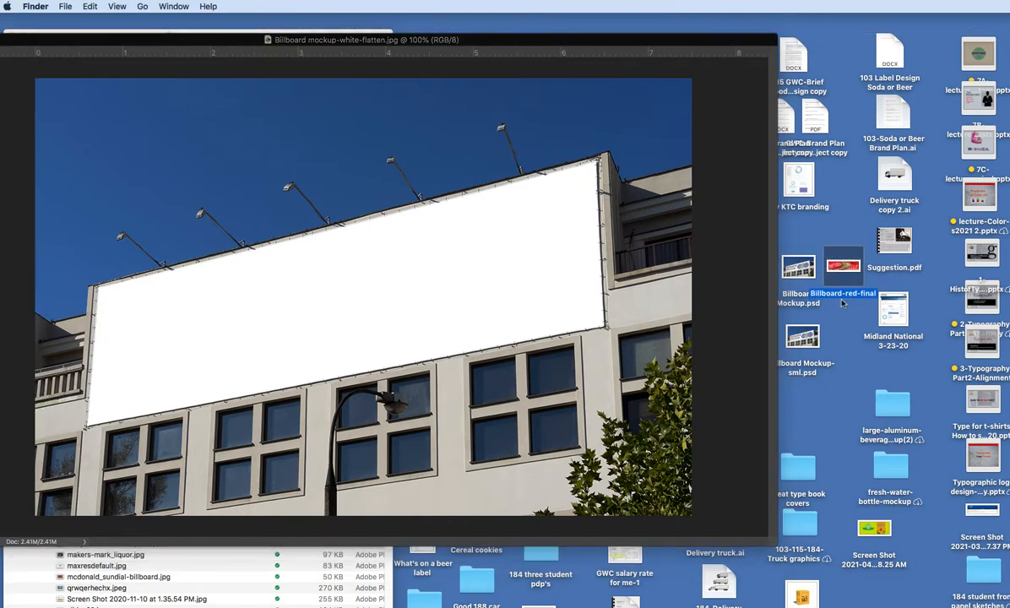
left_click_drag(622, 40, 850, 57)
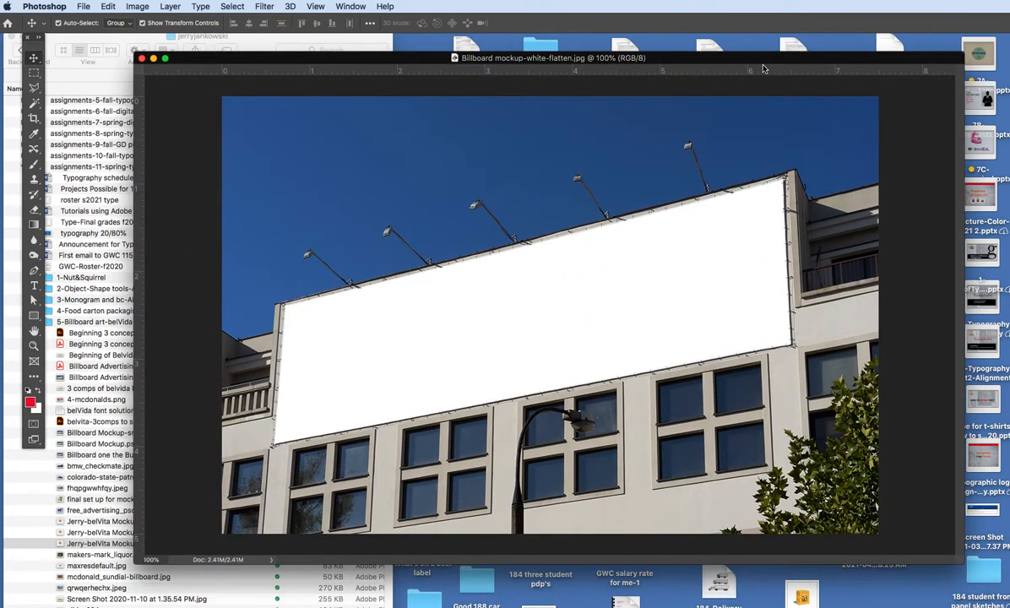
Reopen Beginning 3 concepts-belvida.ai in Illustrator from the 5-Billboard art-belVida parts folder and bring the Tuscany billboard into view.
left_click(108, 321)
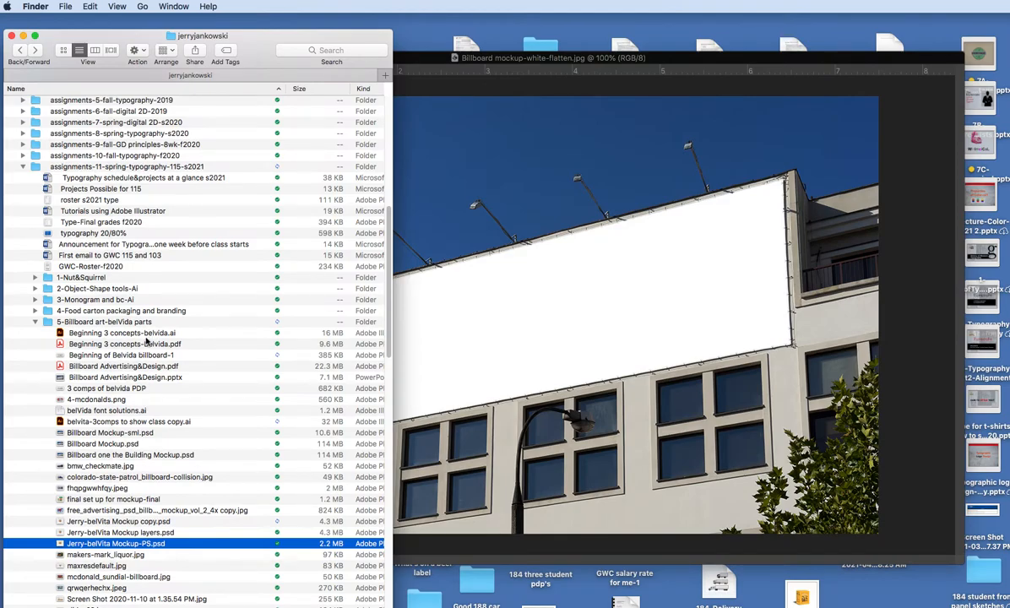
double_click(128, 332)
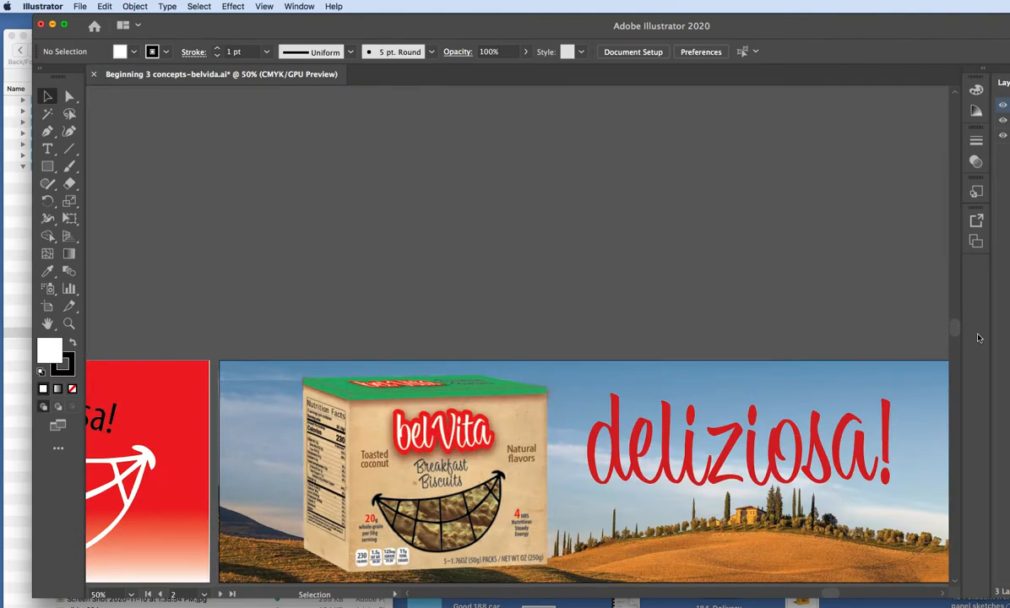
left_click_drag(953, 329, 950, 334)
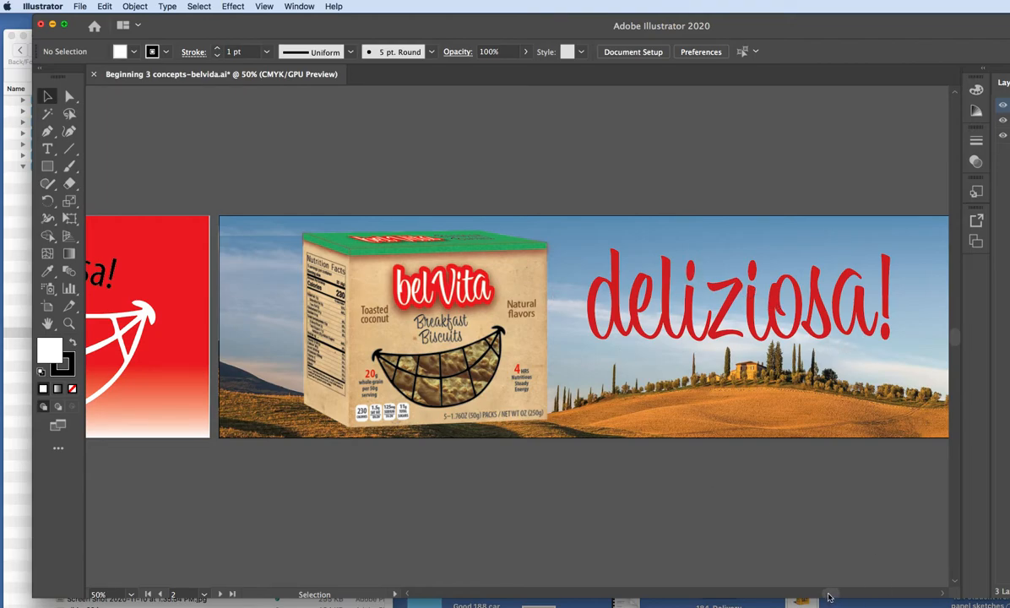
Take a screenshot of just the red belVita billboard artboard, and close Beginning 3 concepts-belvida.ai without saving the changes.
left_click_drag(824, 593, 778, 591)
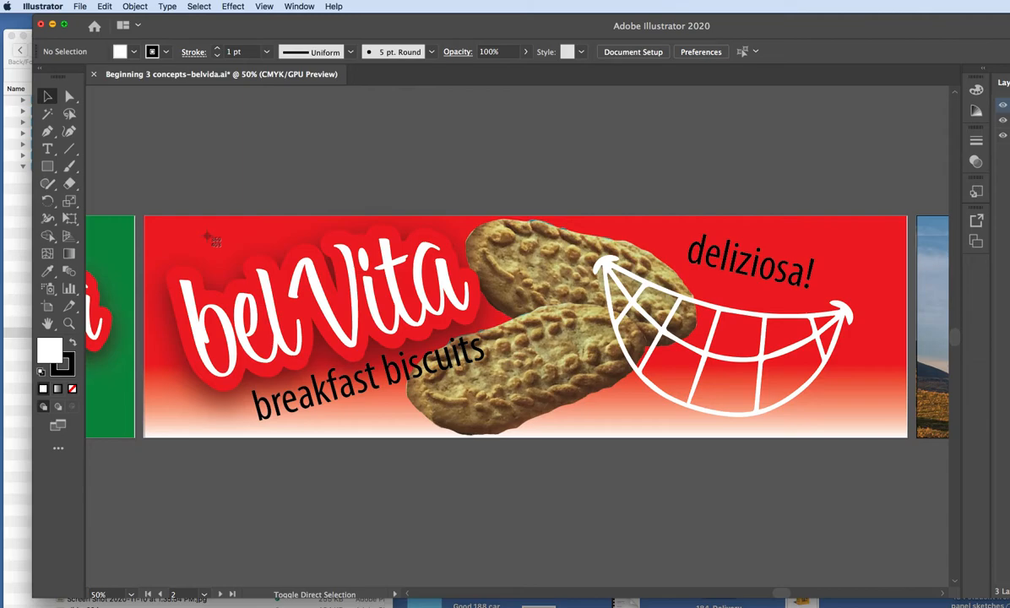
left_click_drag(145, 216, 905, 439)
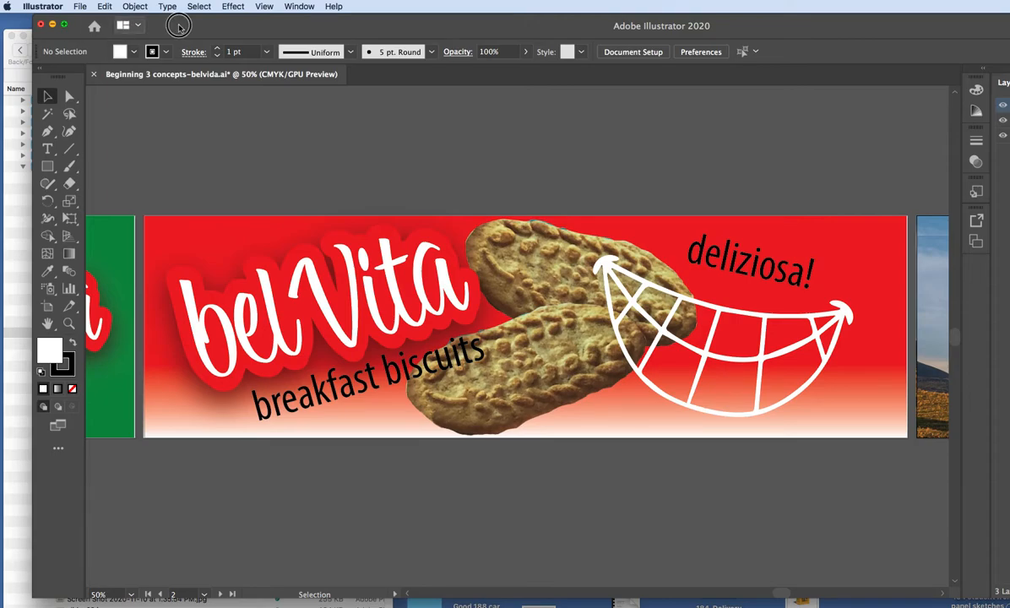
left_click(41, 26)
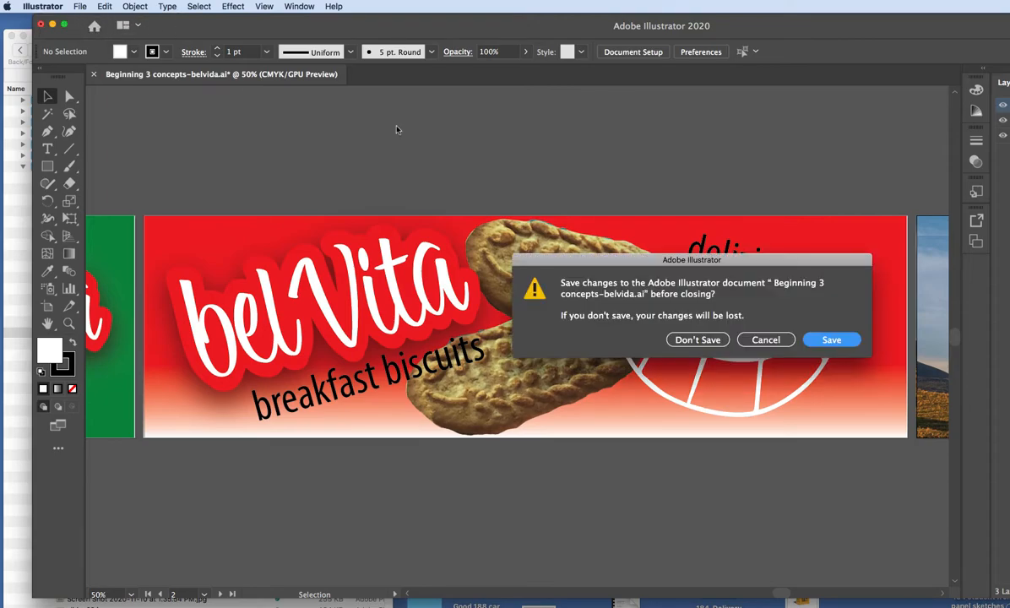
left_click(697, 340)
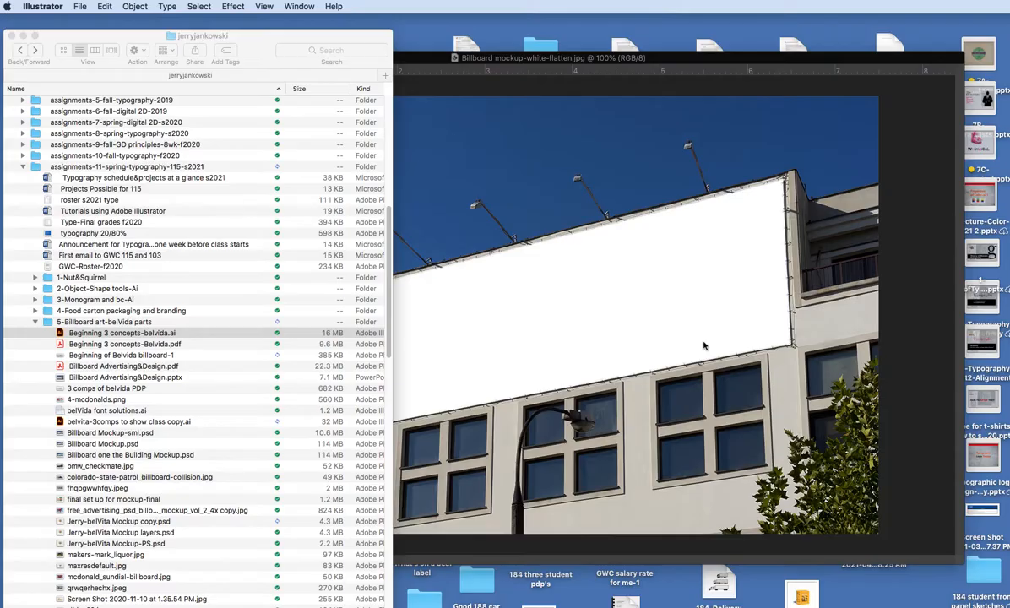
Place Billboard-red-final from the desktop into the Billboard mockup-white-flatten.jpg document in Photoshop, shifting the document window for access.
left_click_drag(730, 63, 603, 54)
mouse_move(858, 276)
left_mouse_down()
mouse_move(542, 252)
mouse_move(807, 303)
mouse_move(857, 272)
left_mouse_up()
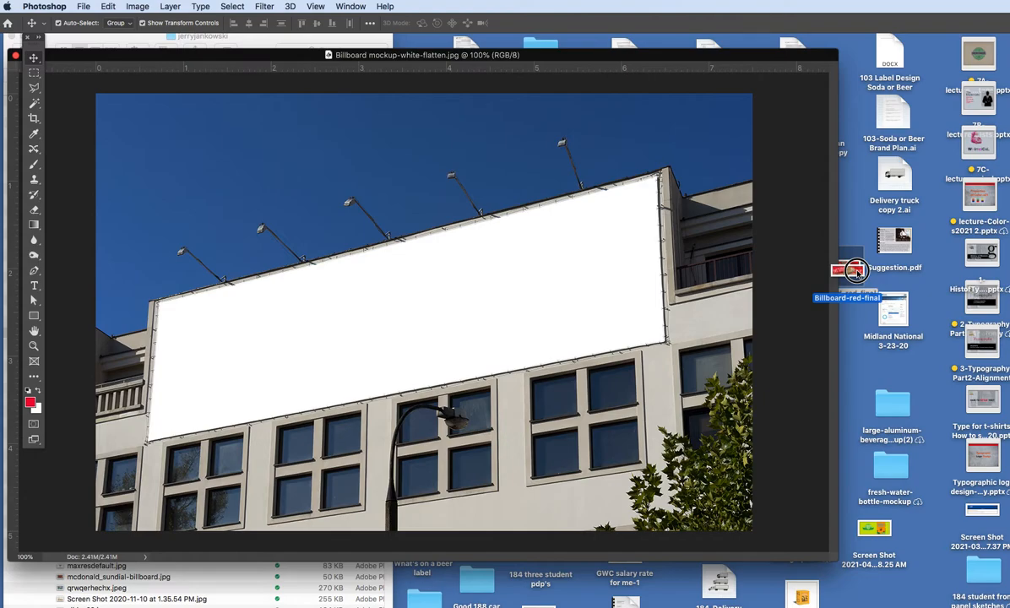
left_click_drag(857, 272, 291, 181)
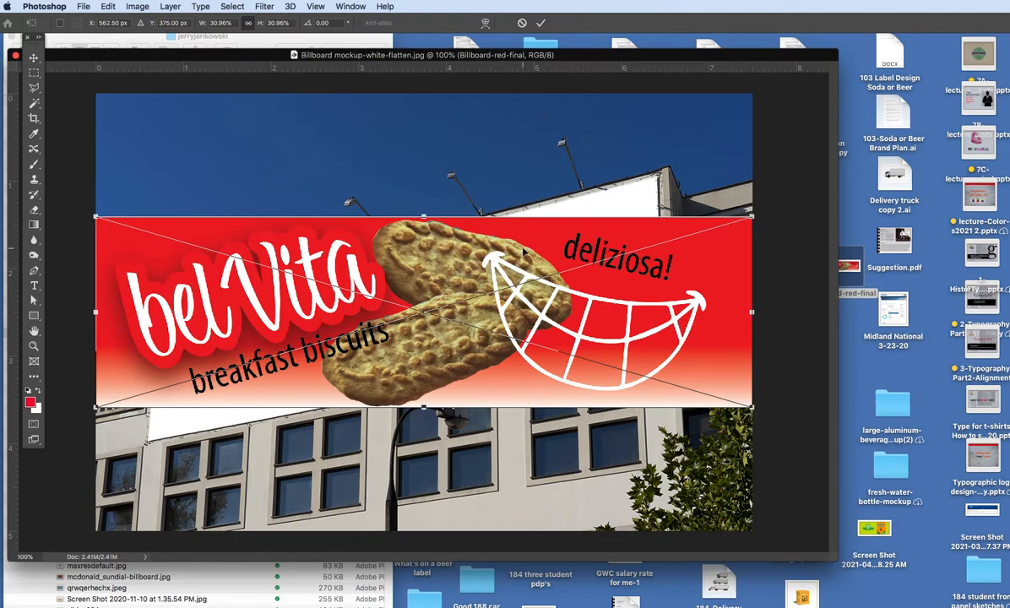
left_click_drag(231, 56, 301, 44)
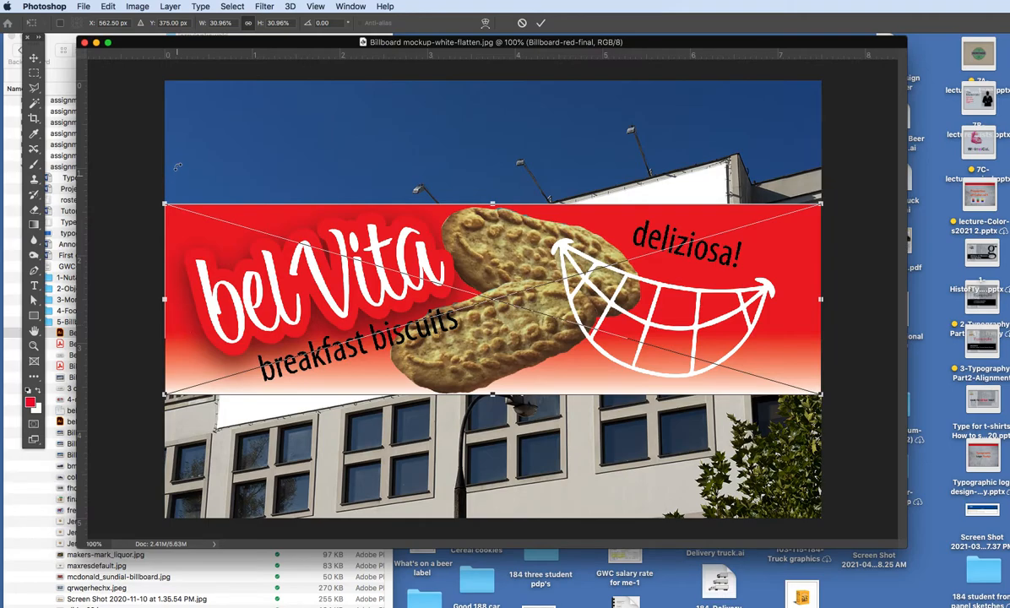
Distort the placed red artwork so its four corners match the blank billboard on the building, and commit the transformation.
left_click(108, 6)
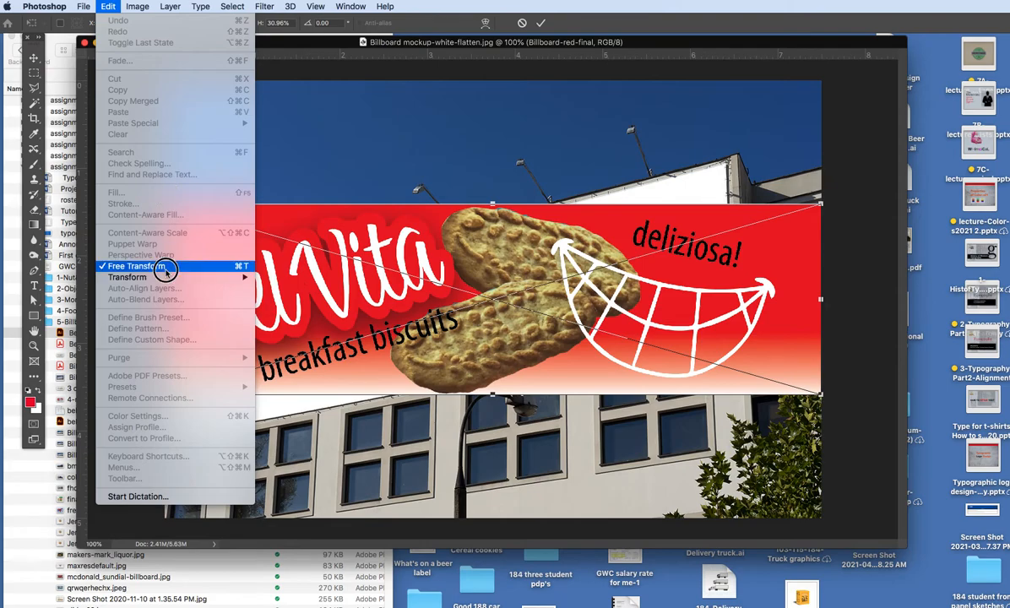
mouse_move(164, 284)
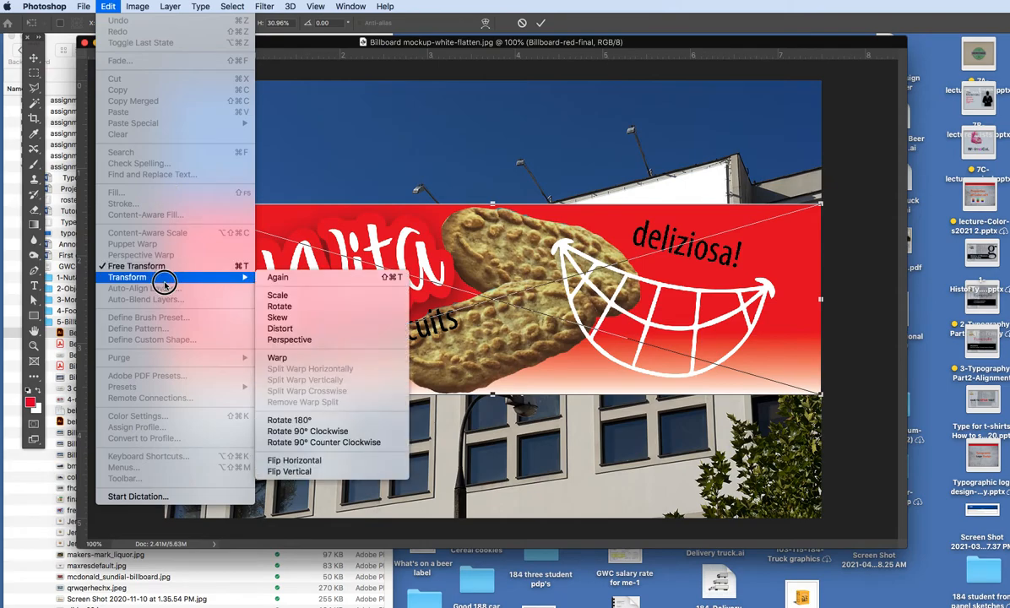
left_click(316, 328)
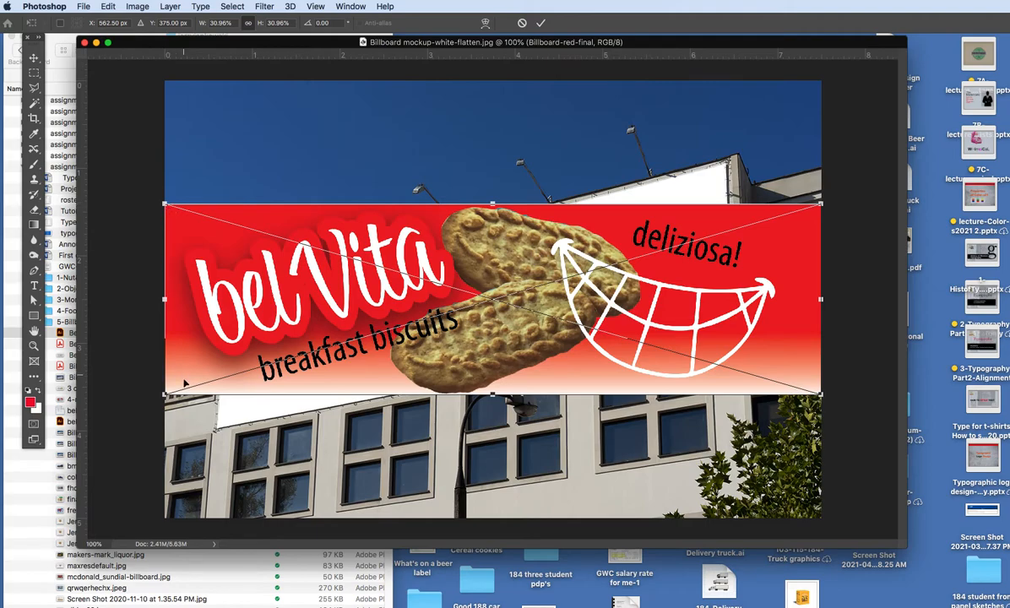
left_click_drag(165, 394, 217, 431)
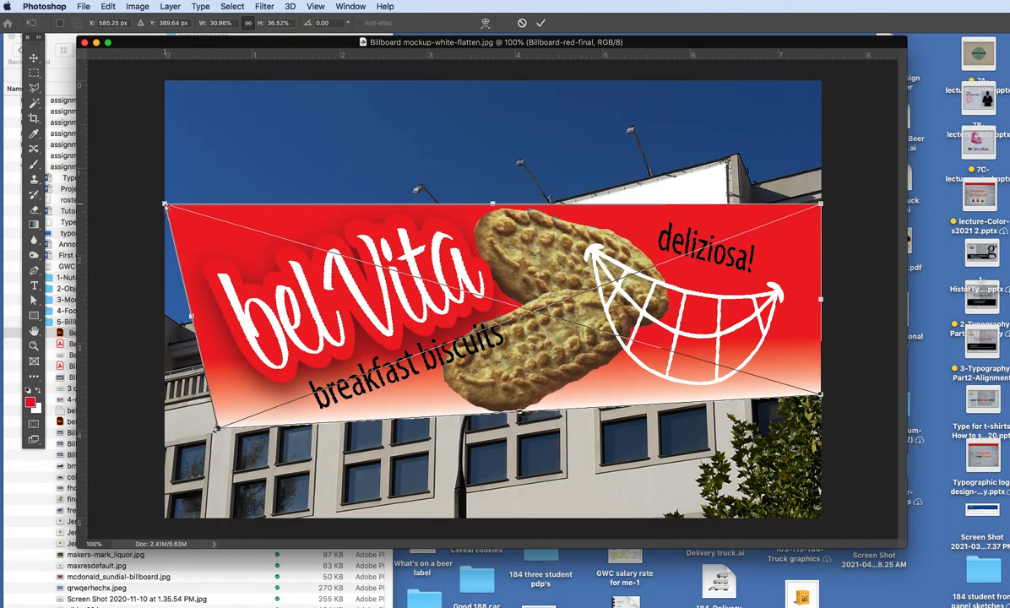
left_click_drag(165, 205, 226, 290)
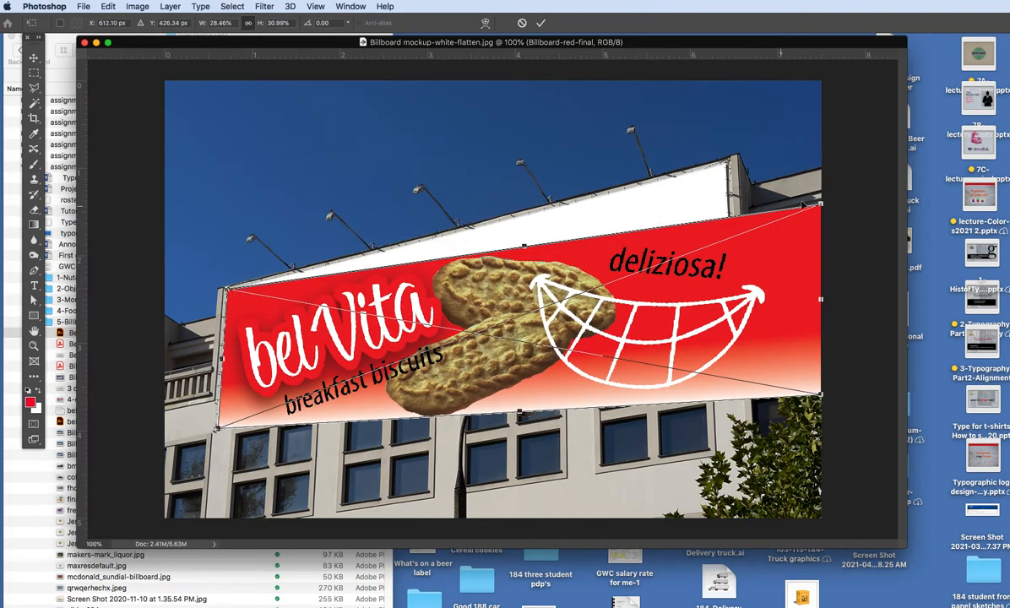
left_click_drag(819, 205, 727, 165)
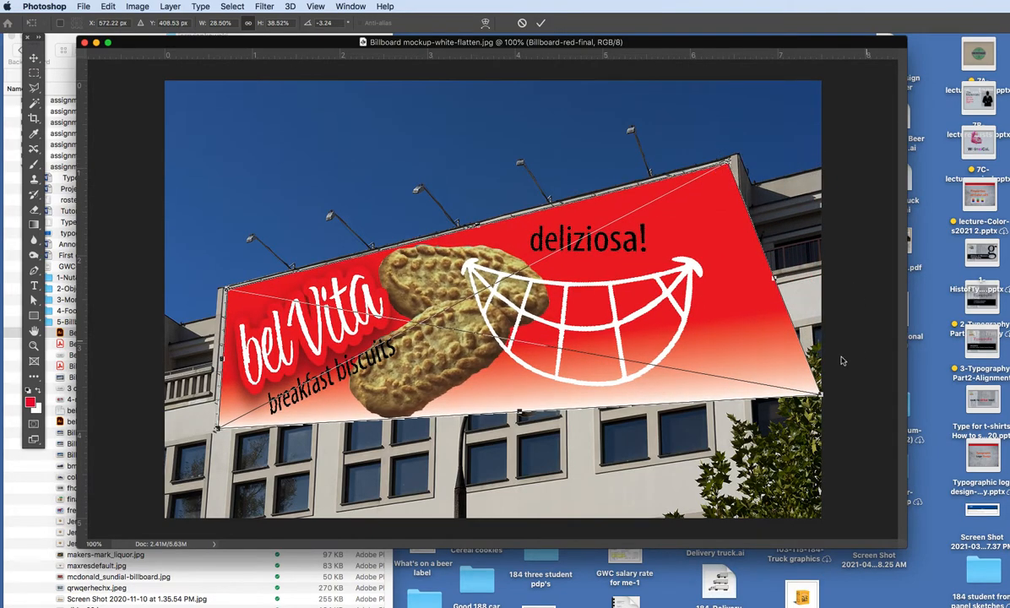
left_click_drag(819, 394, 735, 330)
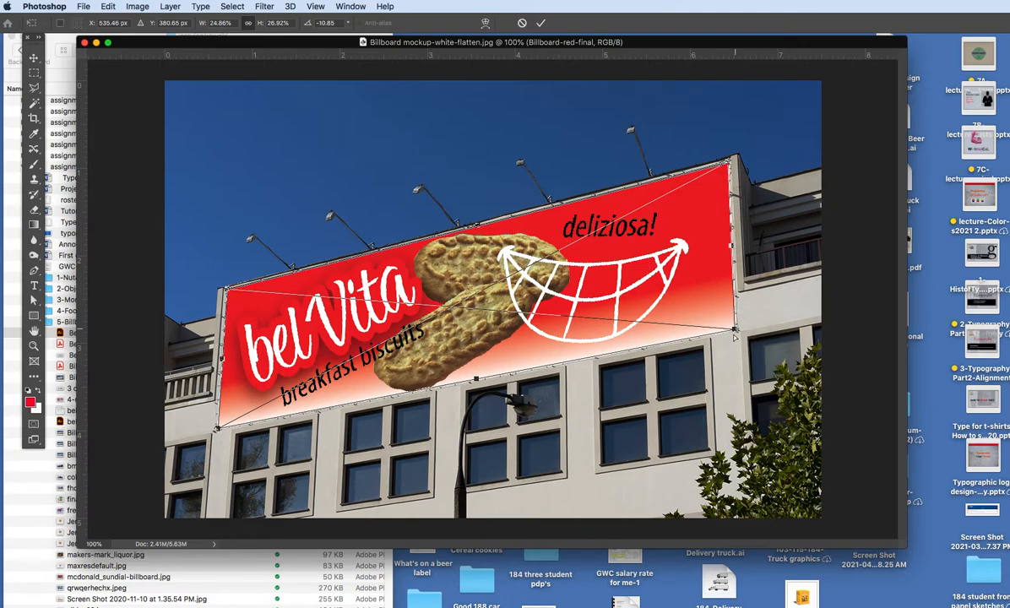
left_click(35, 59)
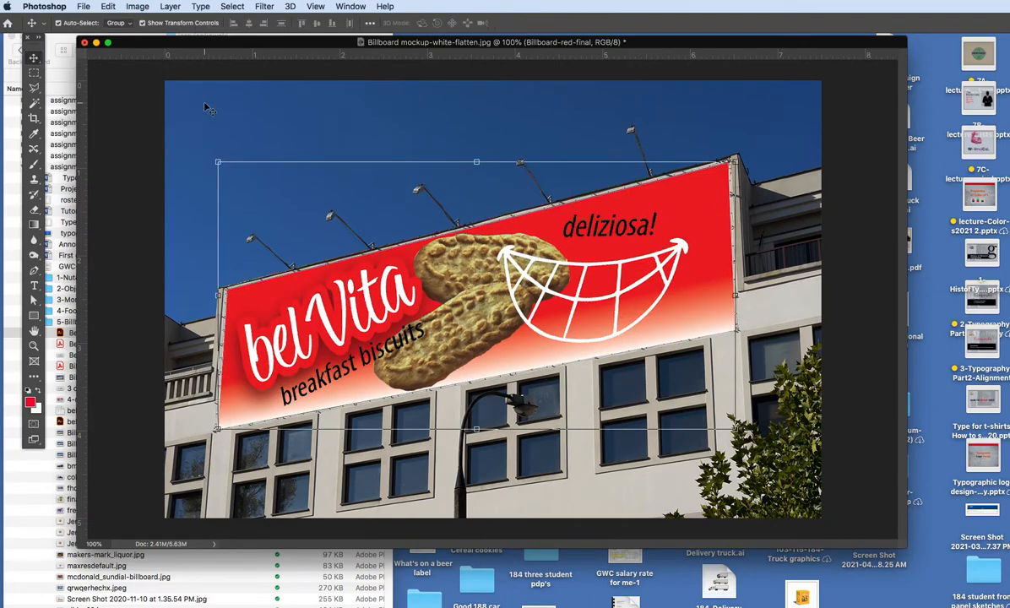
Show the Layers panel, shrink it and move it off the billboard artwork, and close the Properties panel group.
key("super+e")
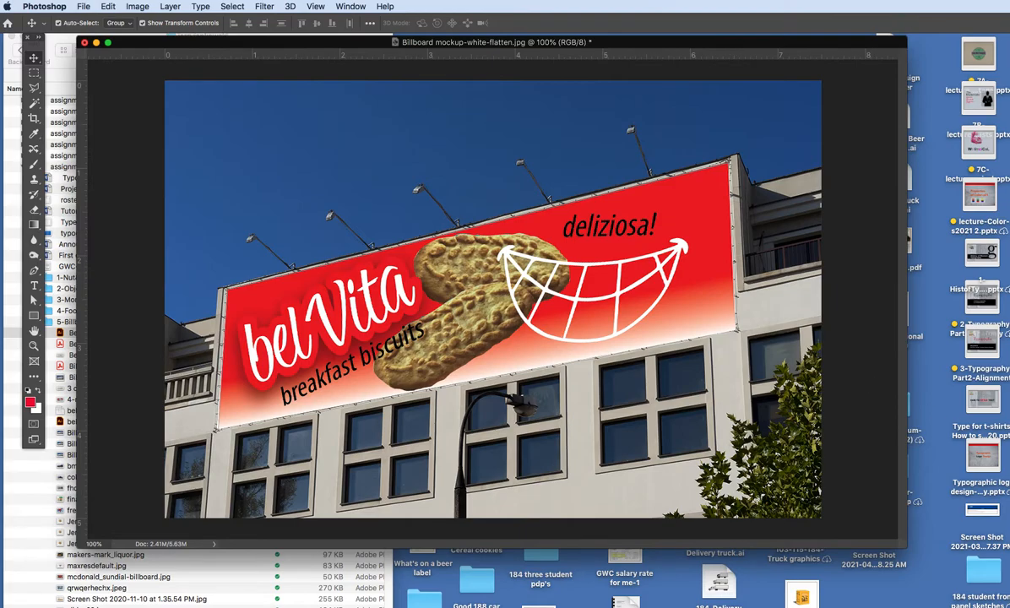
left_click_drag(1009, 194, 838, 131)
left_click(351, 5)
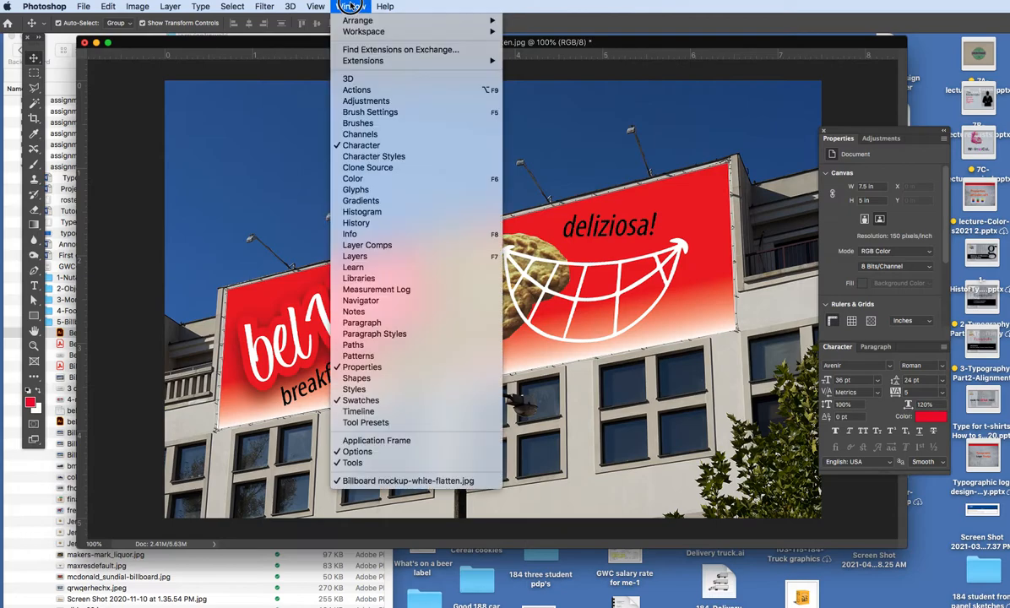
left_click(405, 258)
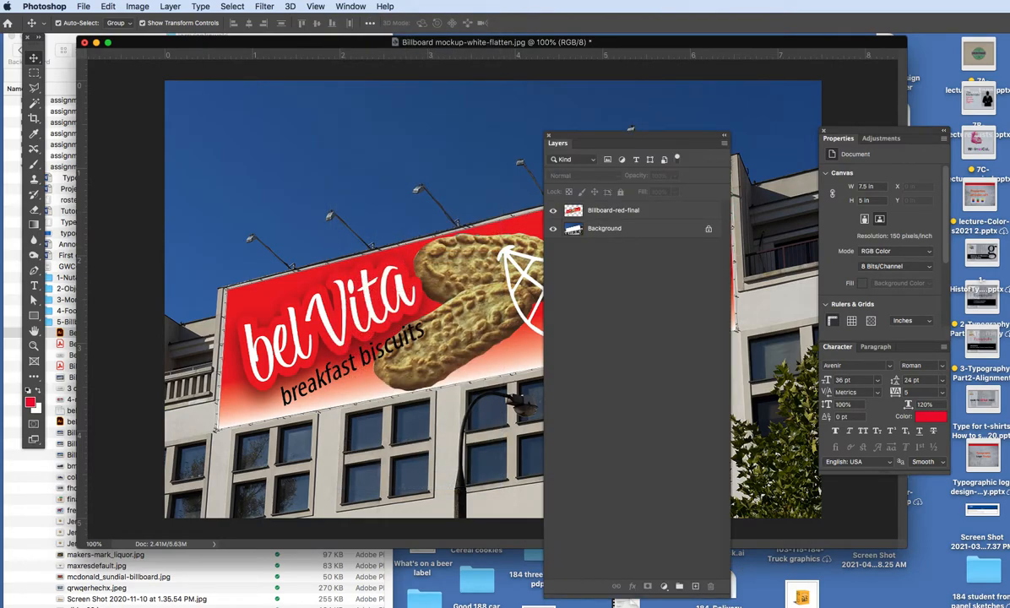
left_click_drag(726, 592, 709, 279)
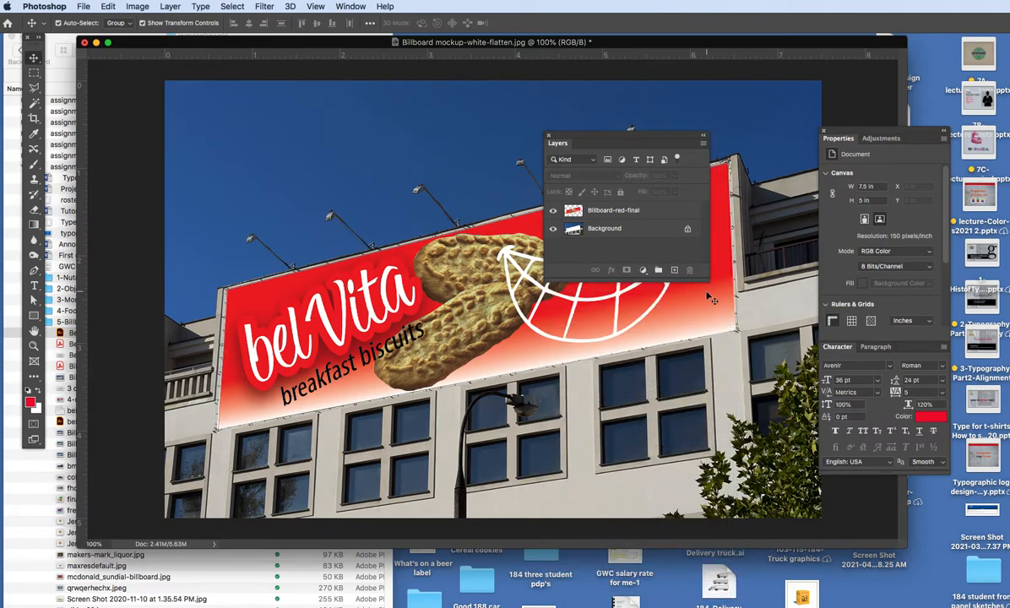
left_click(824, 131)
left_click_drag(561, 136, 764, 195)
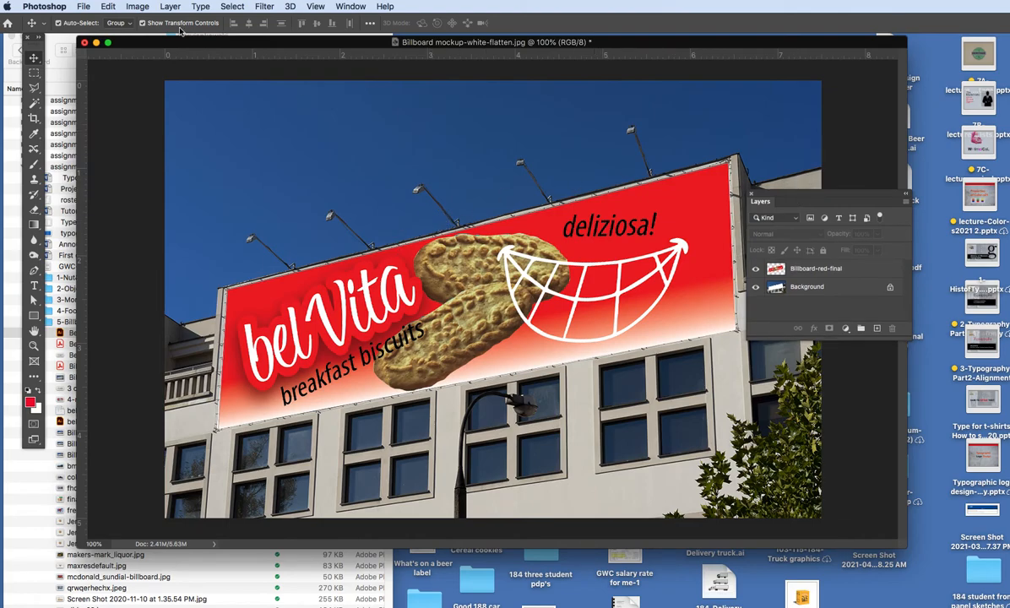
Save the layered mockup to the desktop in Photoshop format as Billboard mockup-white-flatten-finalartwork.psd.
left_click(83, 6)
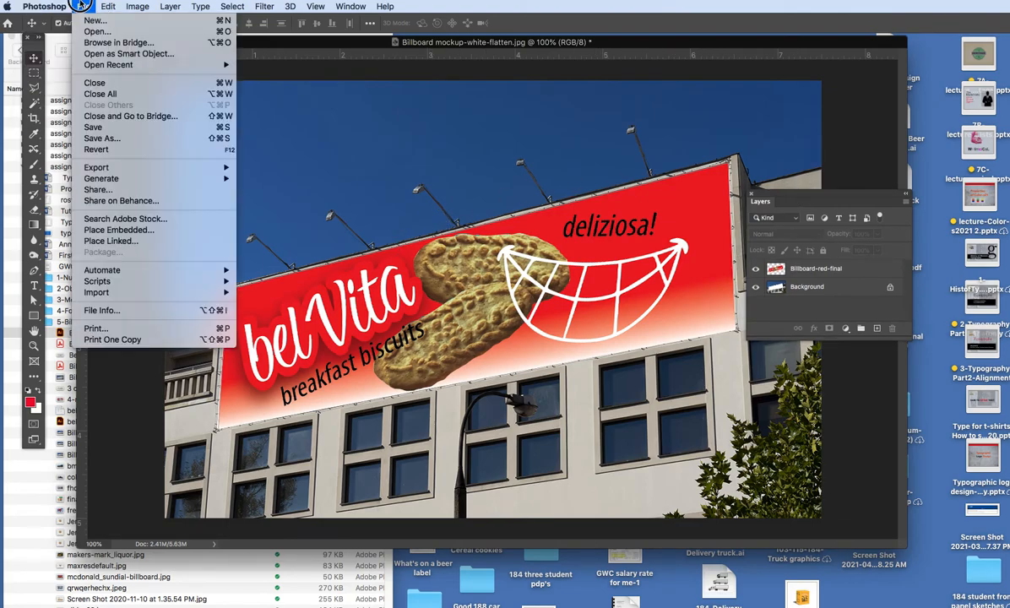
left_click(114, 138)
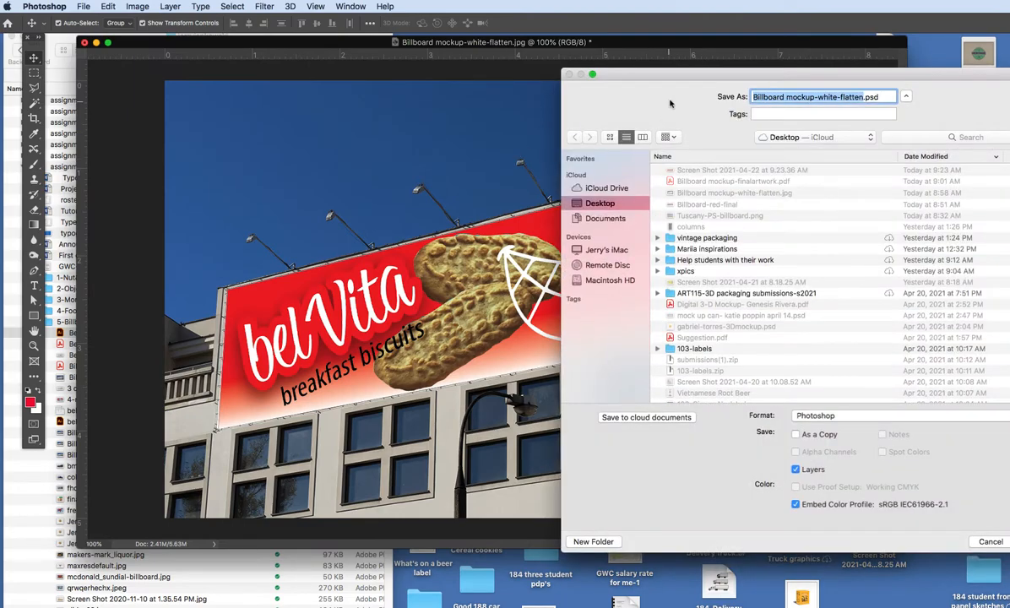
left_click(862, 96)
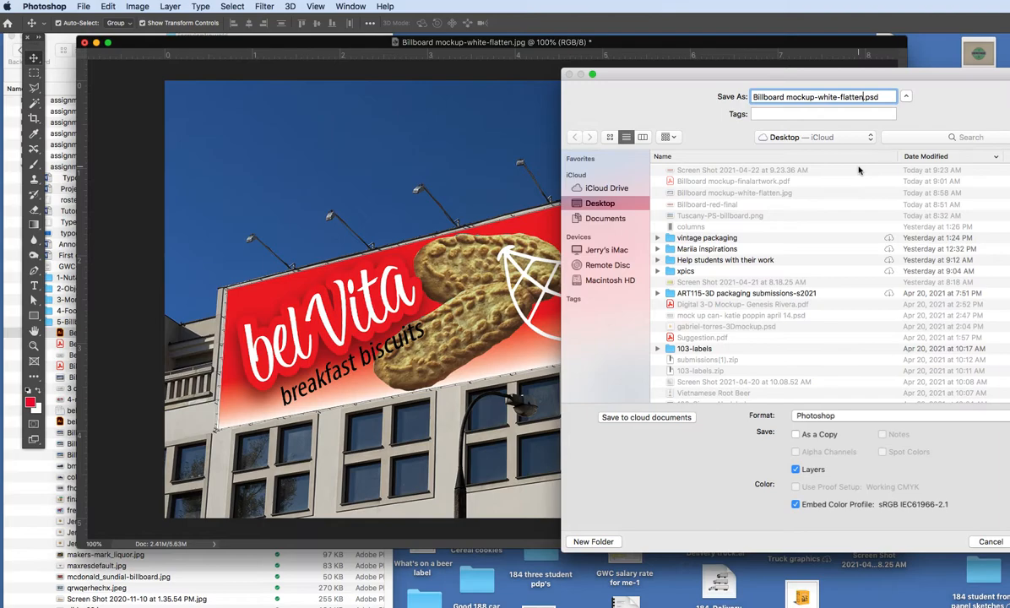
type("-finalartwork")
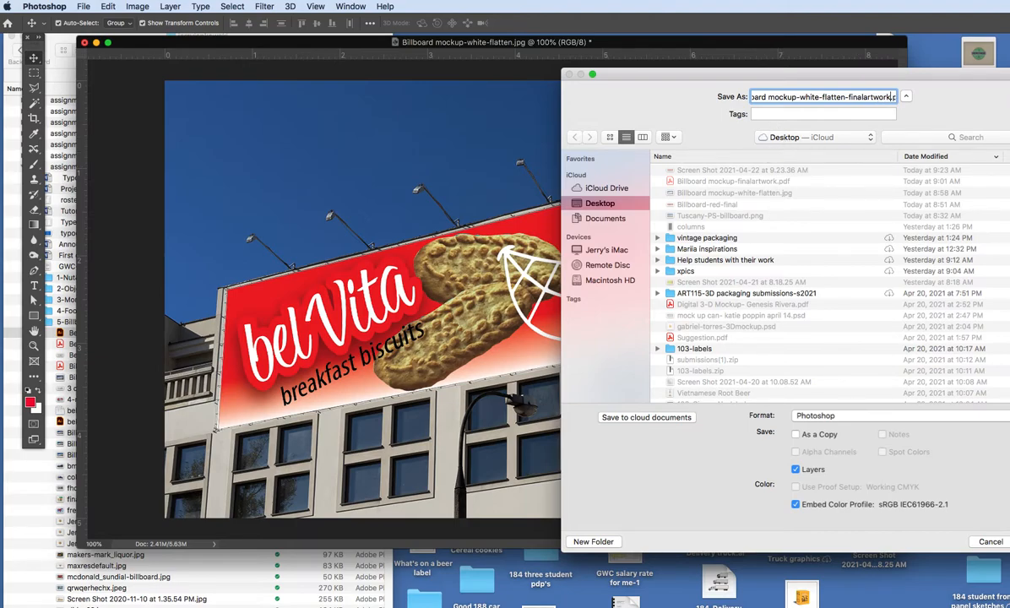
left_click_drag(745, 76, 622, 81)
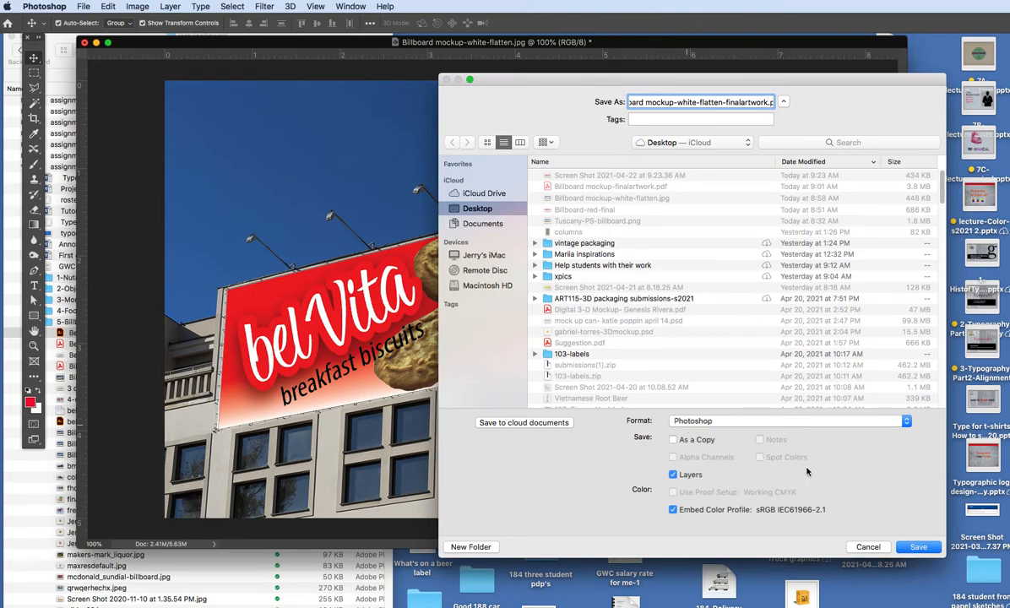
left_click(917, 547)
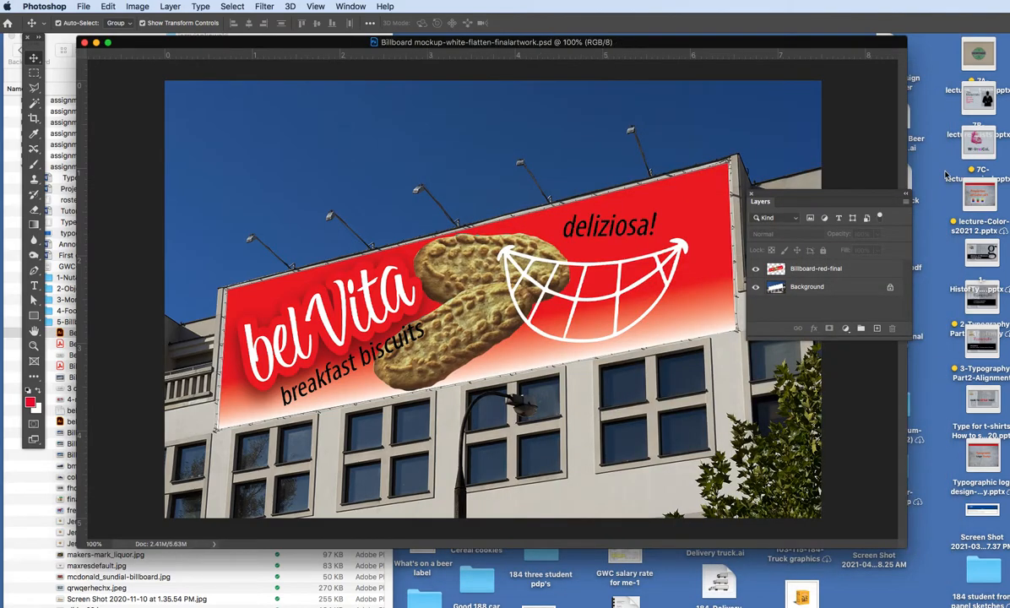
Unlock the Background layer, flatten the image into a single layer, and move the Layers panel aside.
left_click(896, 287)
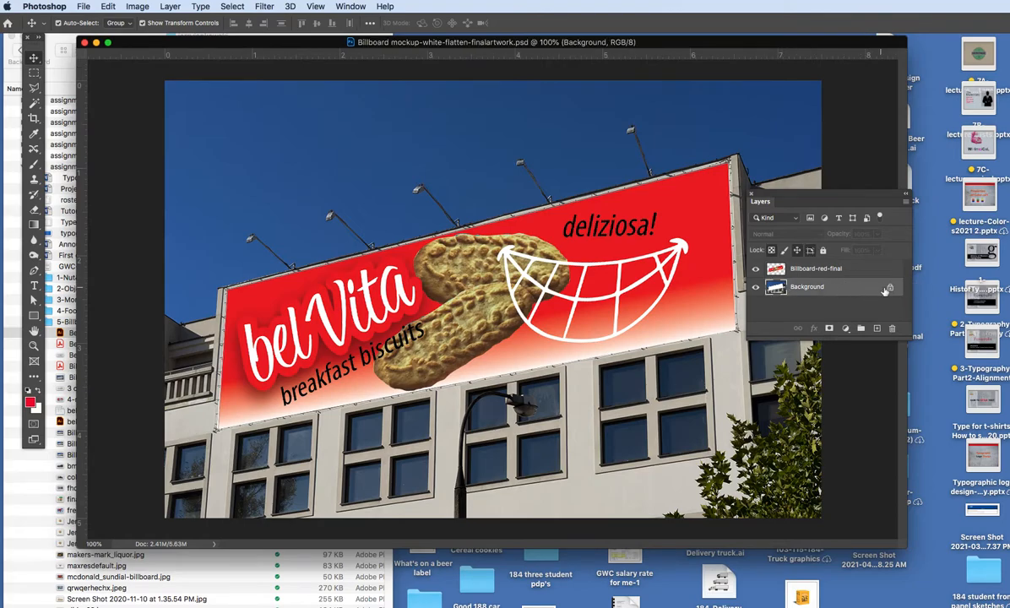
left_click(888, 288)
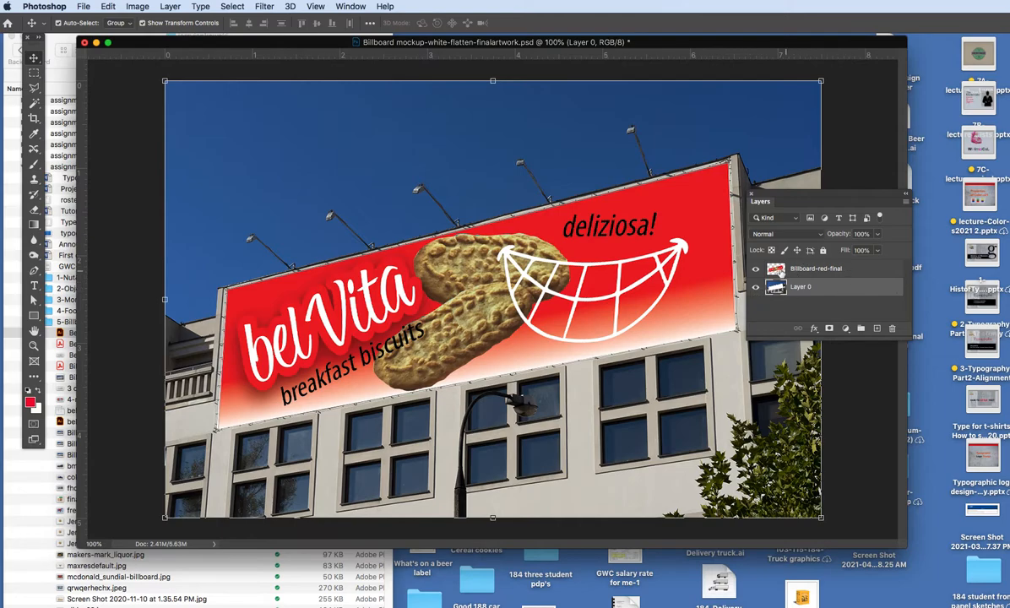
left_click_drag(893, 195, 737, 168)
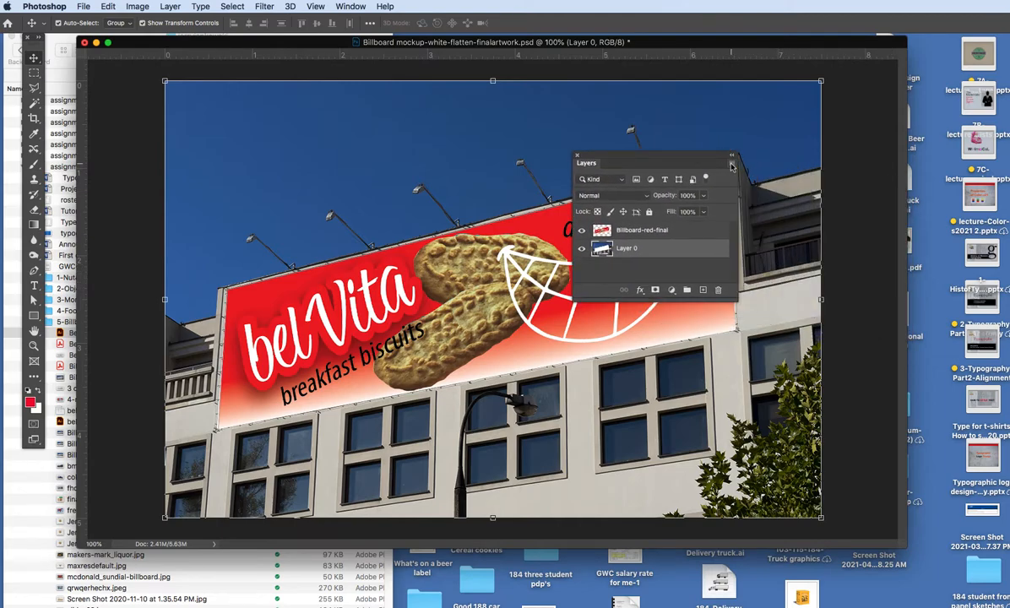
left_click(731, 164)
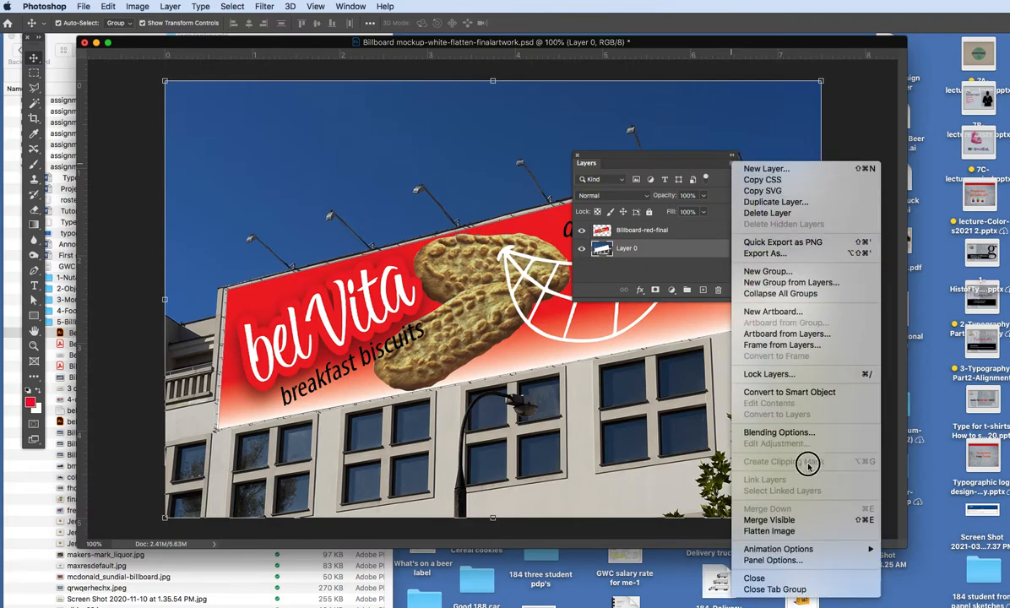
left_click(769, 531)
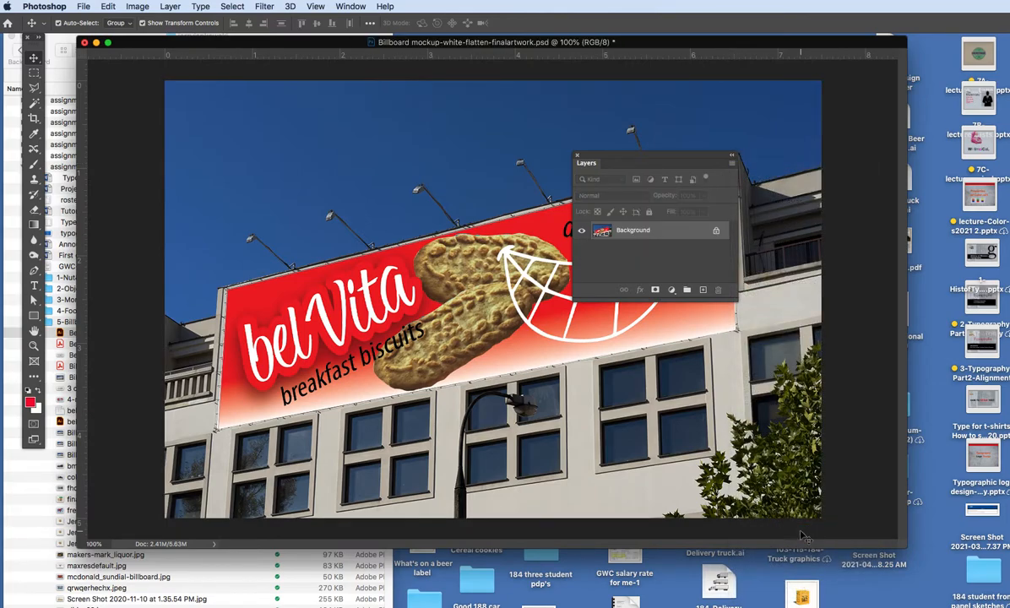
left_click_drag(697, 154, 839, 109)
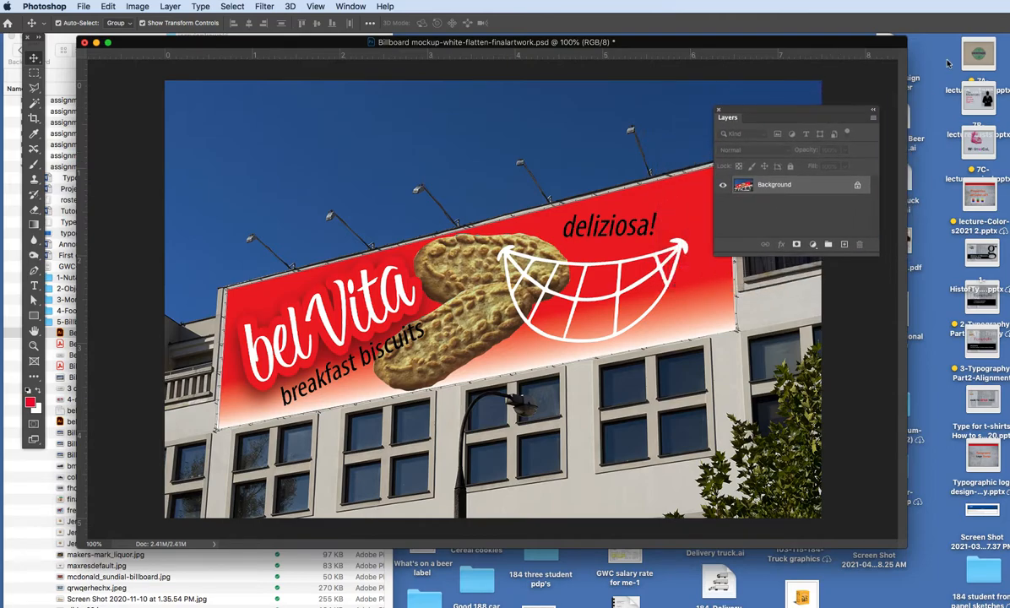
Start saving a copy of the flattened mockup to the desktop in Photoshop PDF format.
left_click(84, 4)
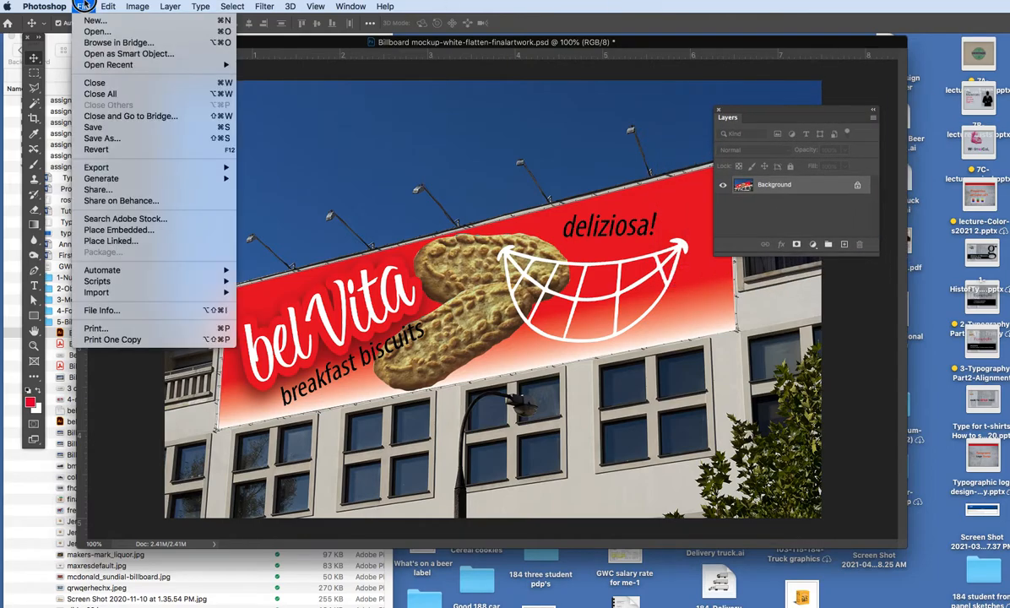
left_click(127, 138)
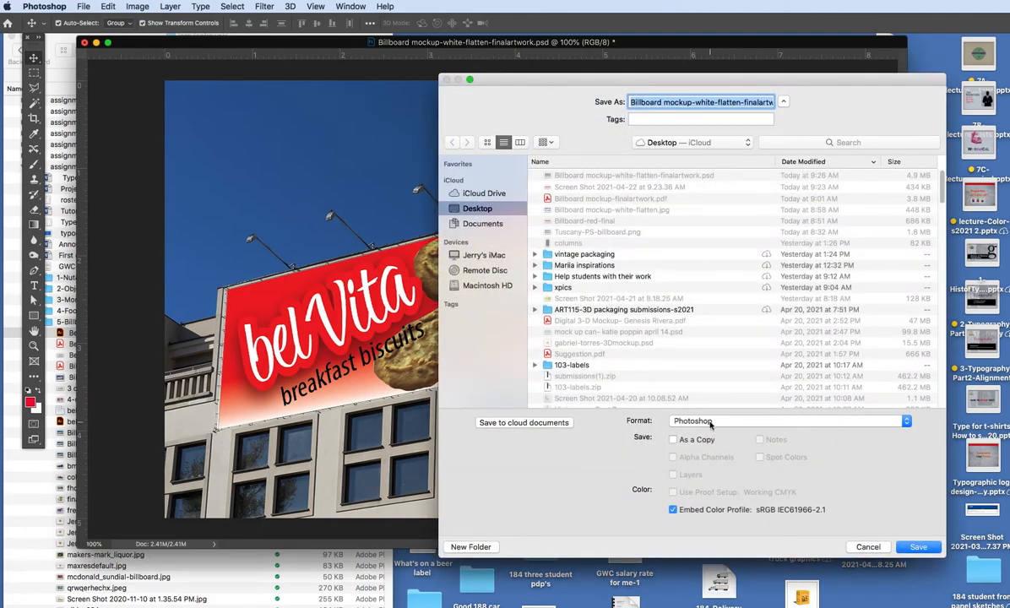
left_click(707, 422)
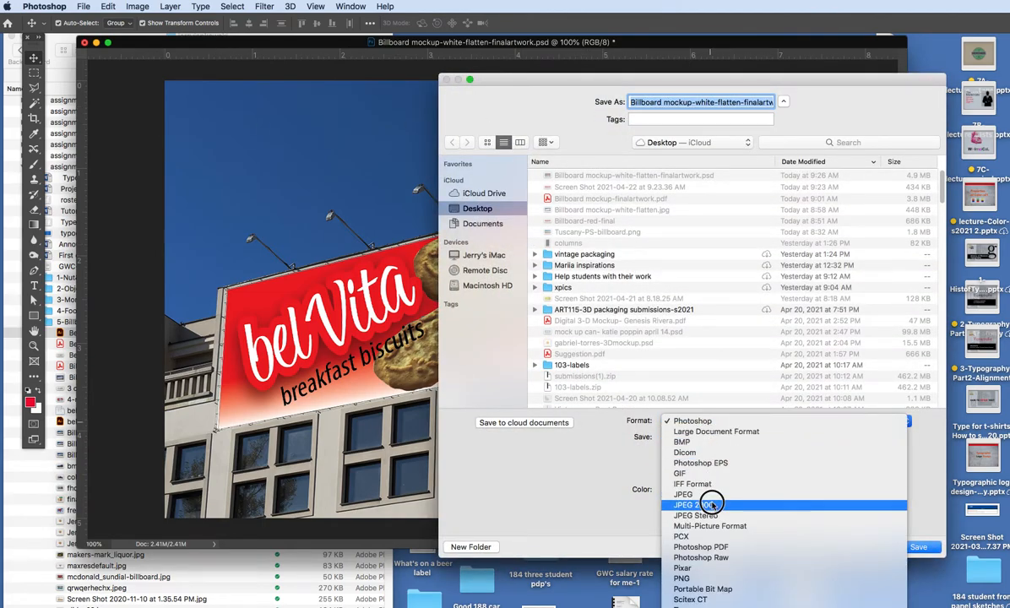
left_click(710, 546)
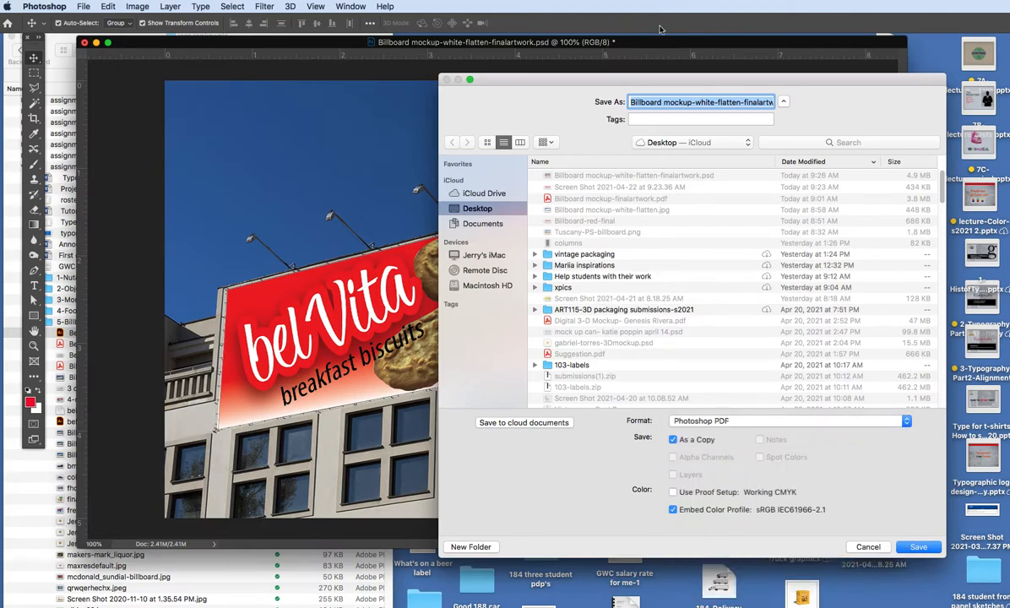
Name the PDF with the designer's first name followed by -Billboard-final-artwork-flat.pdf.
left_click(666, 102)
left_click_drag(662, 102, 716, 102)
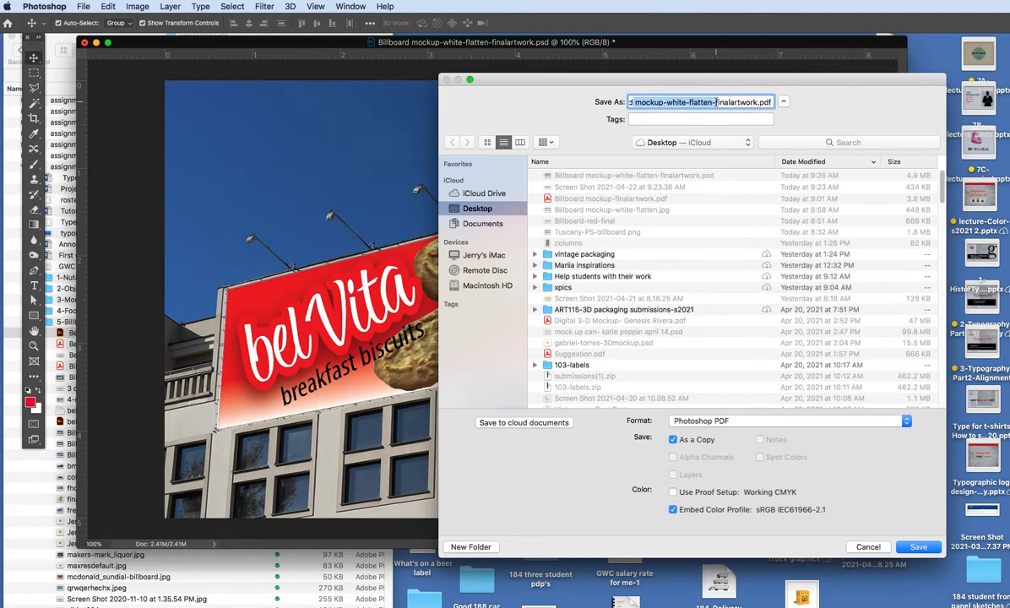
key("BackSpace")
type("-")
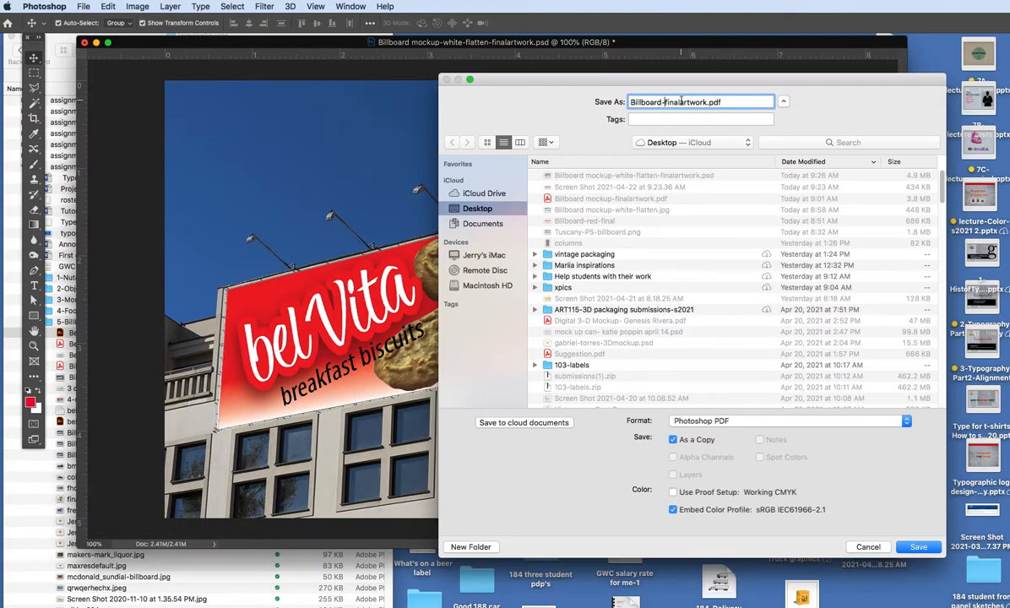
left_click(680, 102)
type("-")
type("-flat")
type("Jerr")
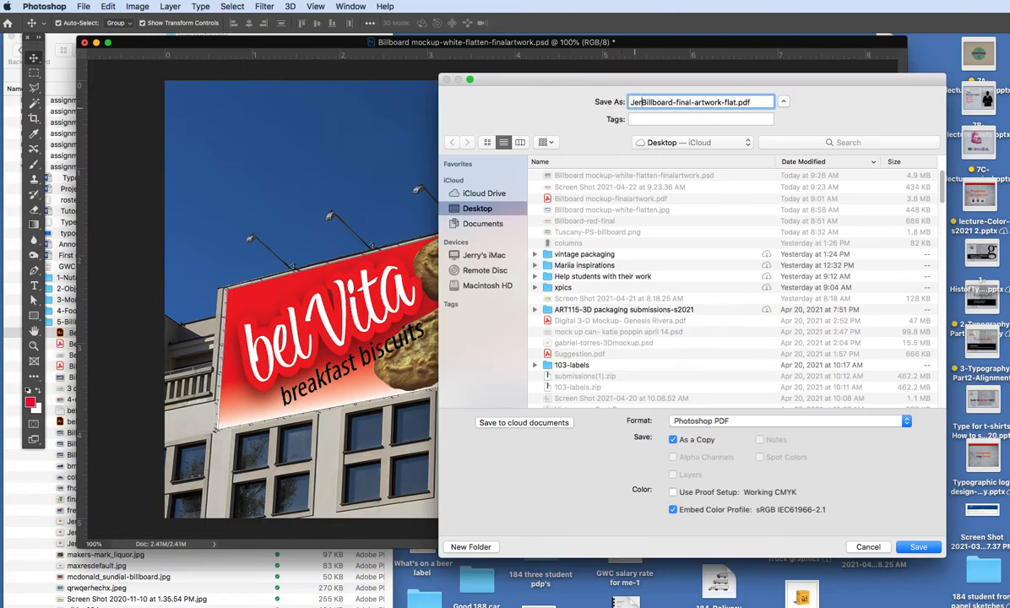
type("y-")
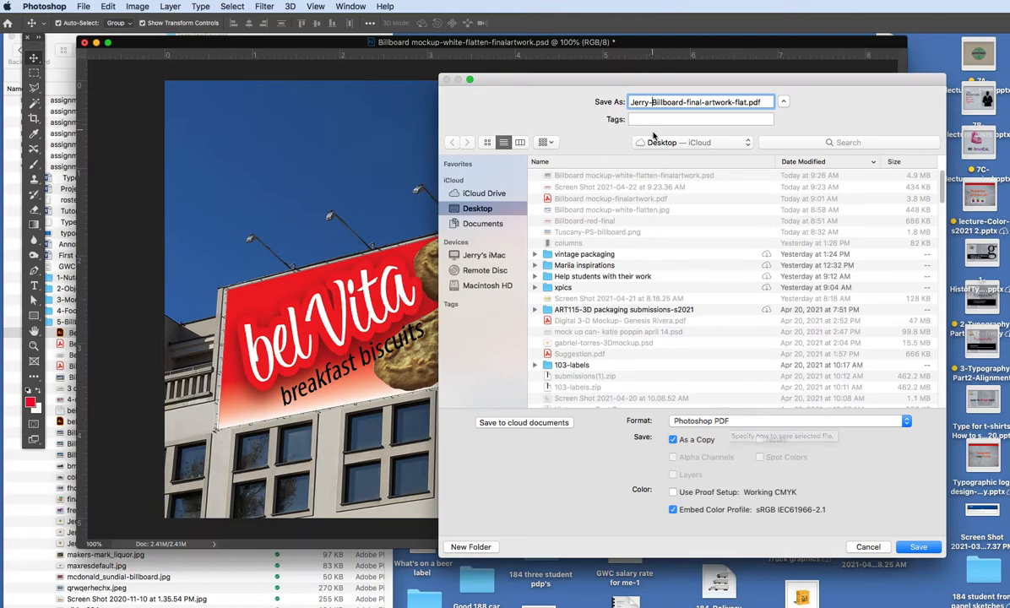
Save the PDF with Acrobat 9/10 (PDF 1.7+) compatibility and move the Layers panel off the billboard image.
left_click(918, 547)
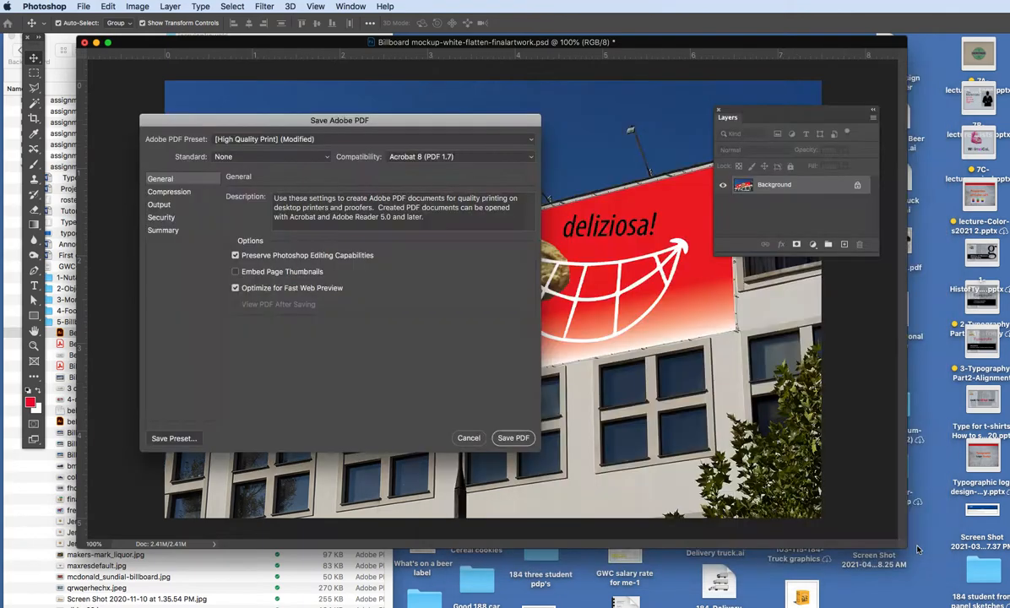
left_click(408, 159)
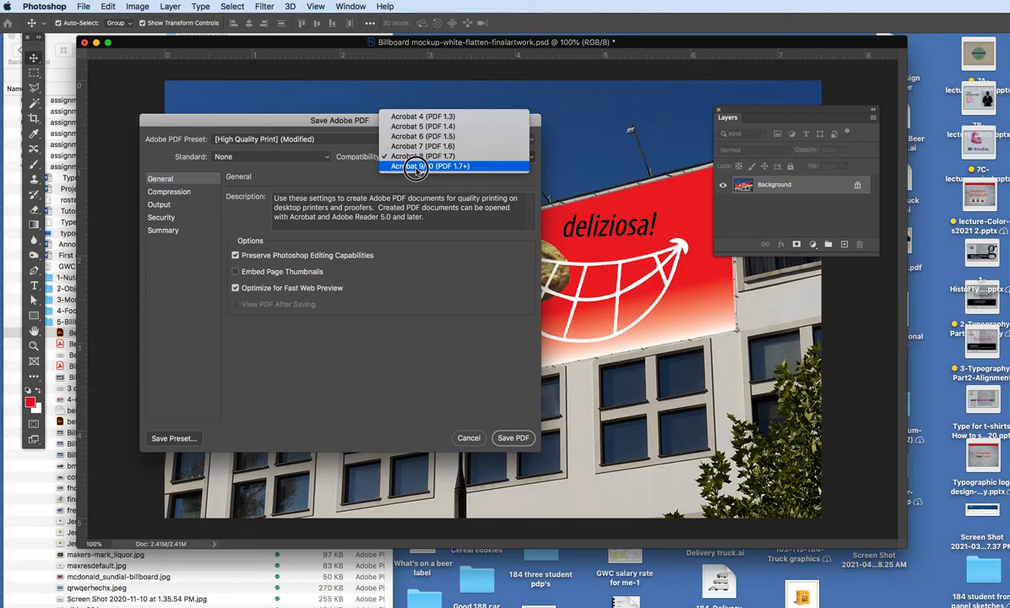
left_click(417, 167)
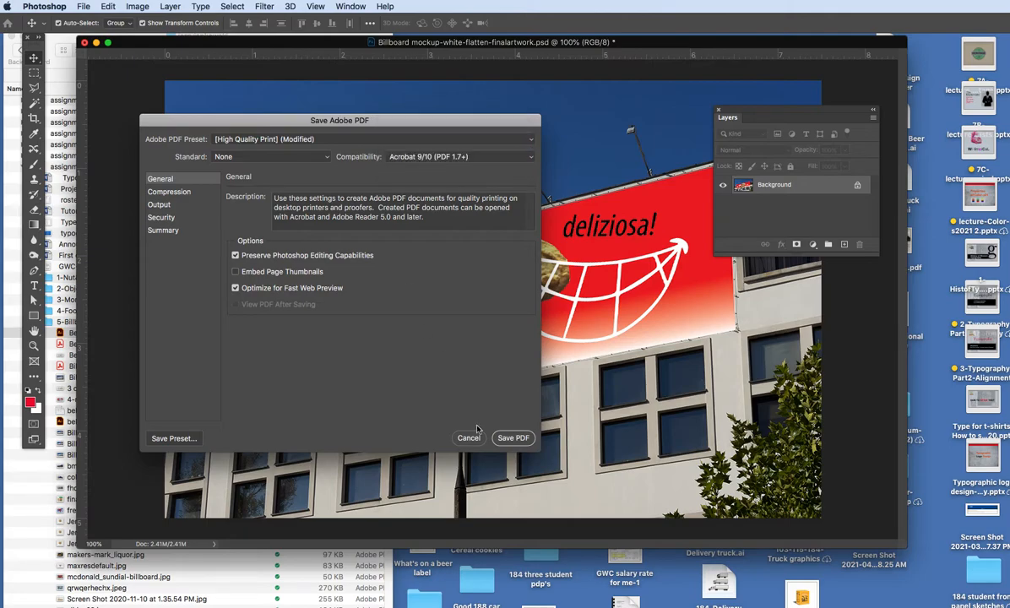
left_click(522, 437)
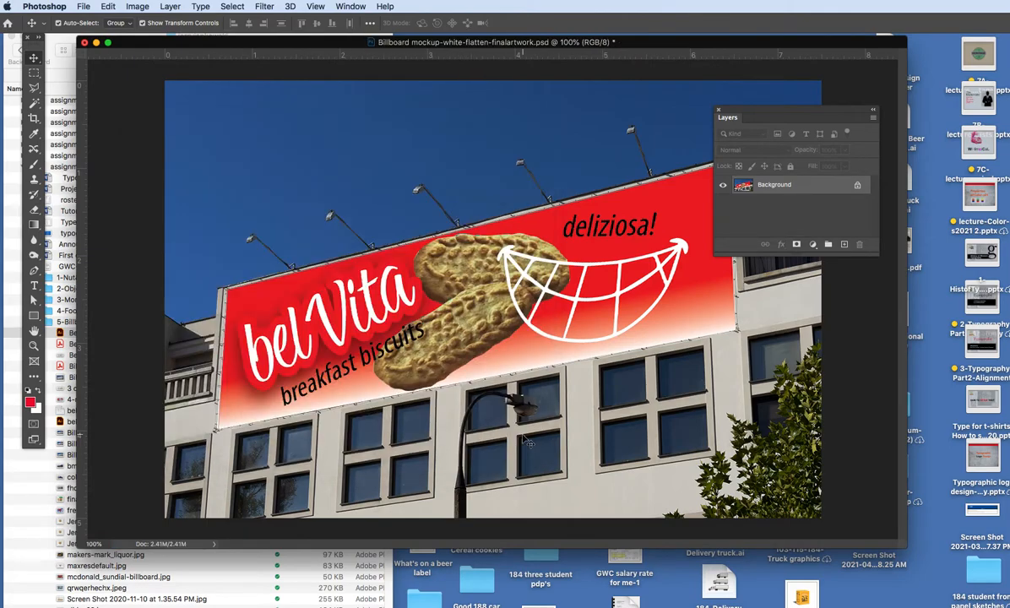
left_click_drag(715, 109, 952, 156)
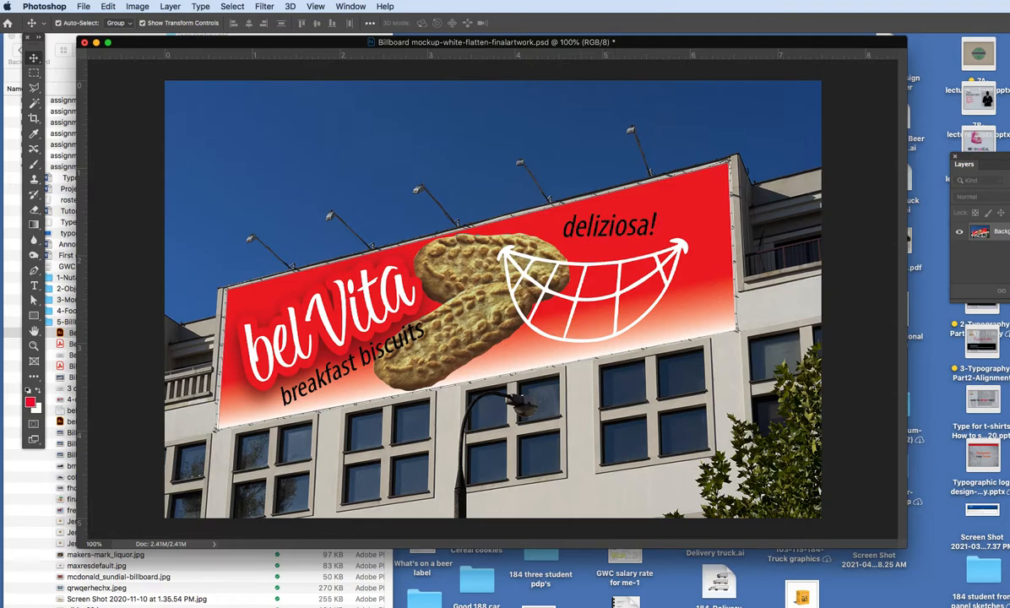
key("ctrl+super+Escape")
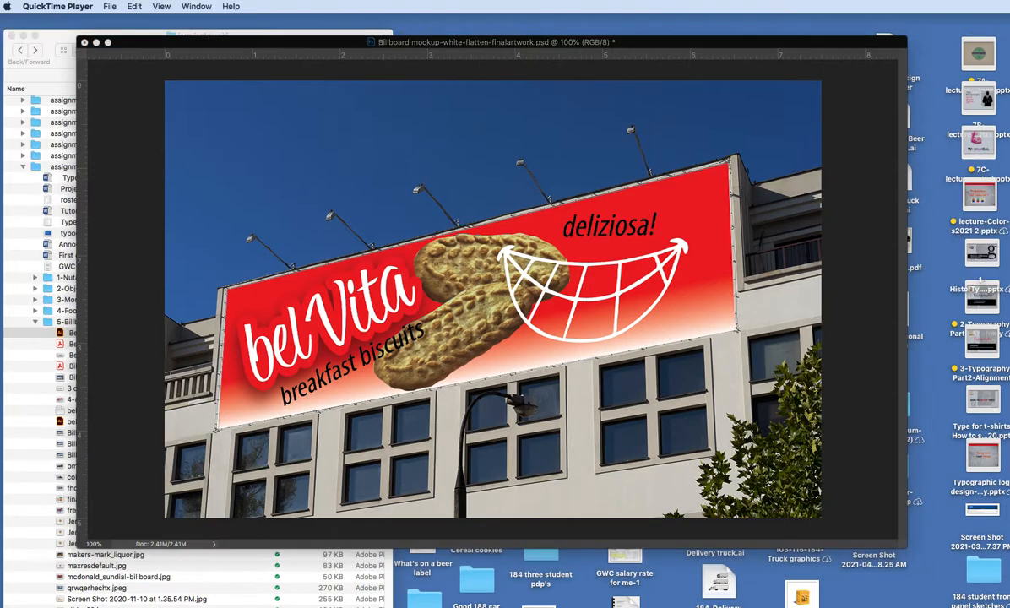
key("super+q")
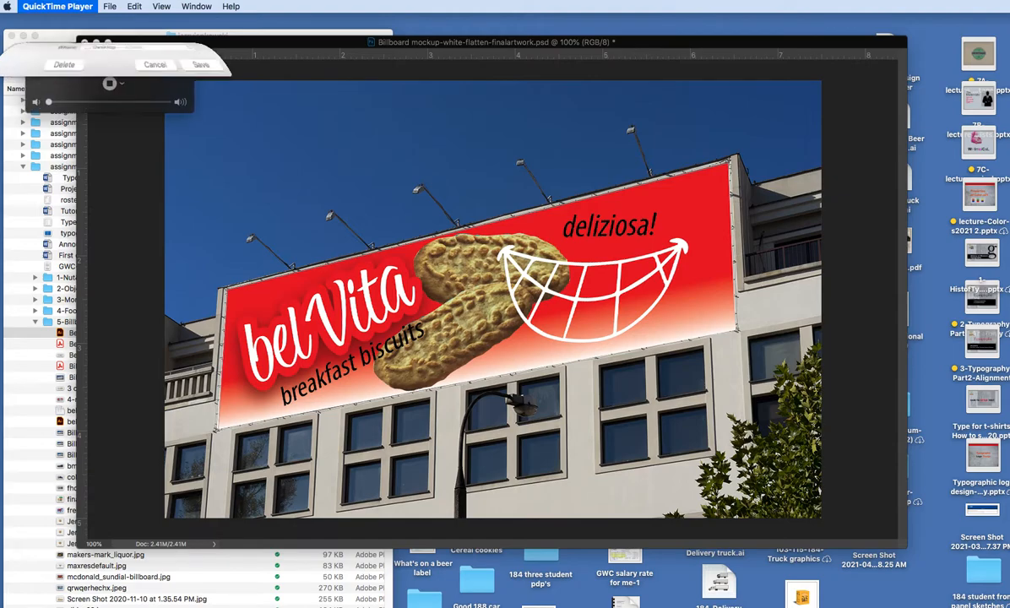